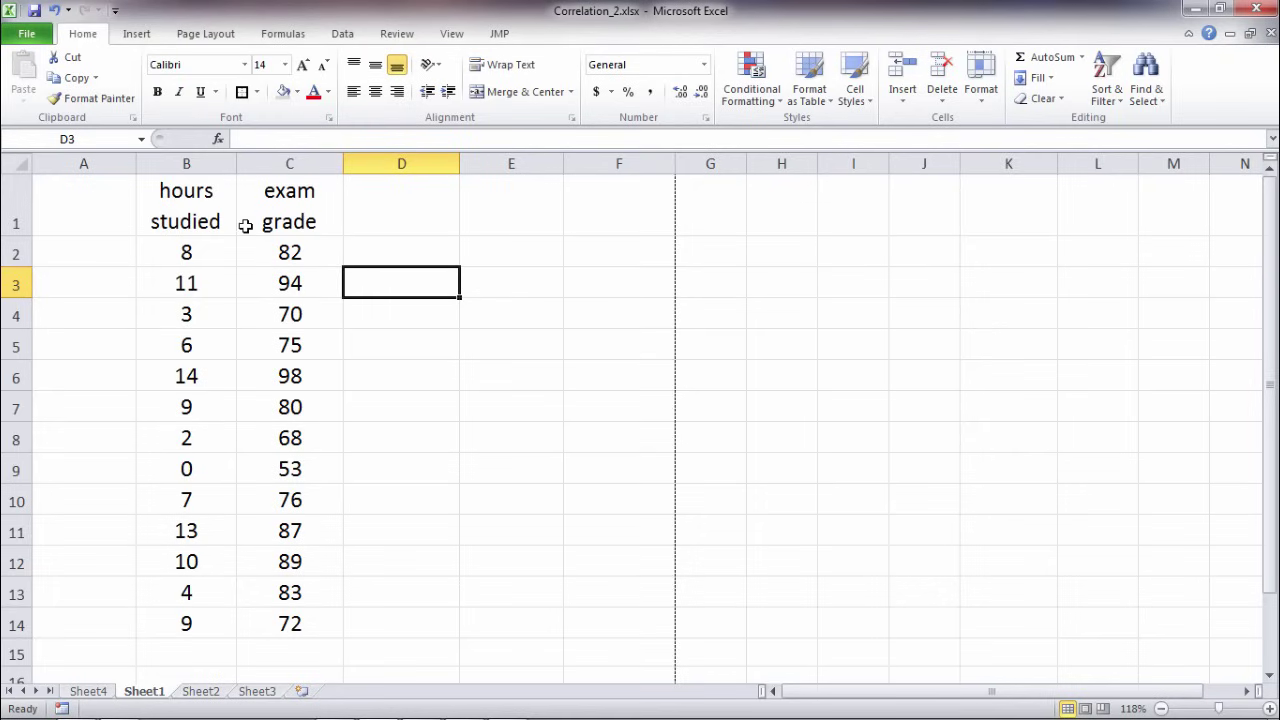
Select the hours studied and exam grade data in B1:C14 and bring up the Data Analysis tools list
{"action": "left_click_drag", "start_coordinate": [209, 197], "coordinate": [294, 610]}
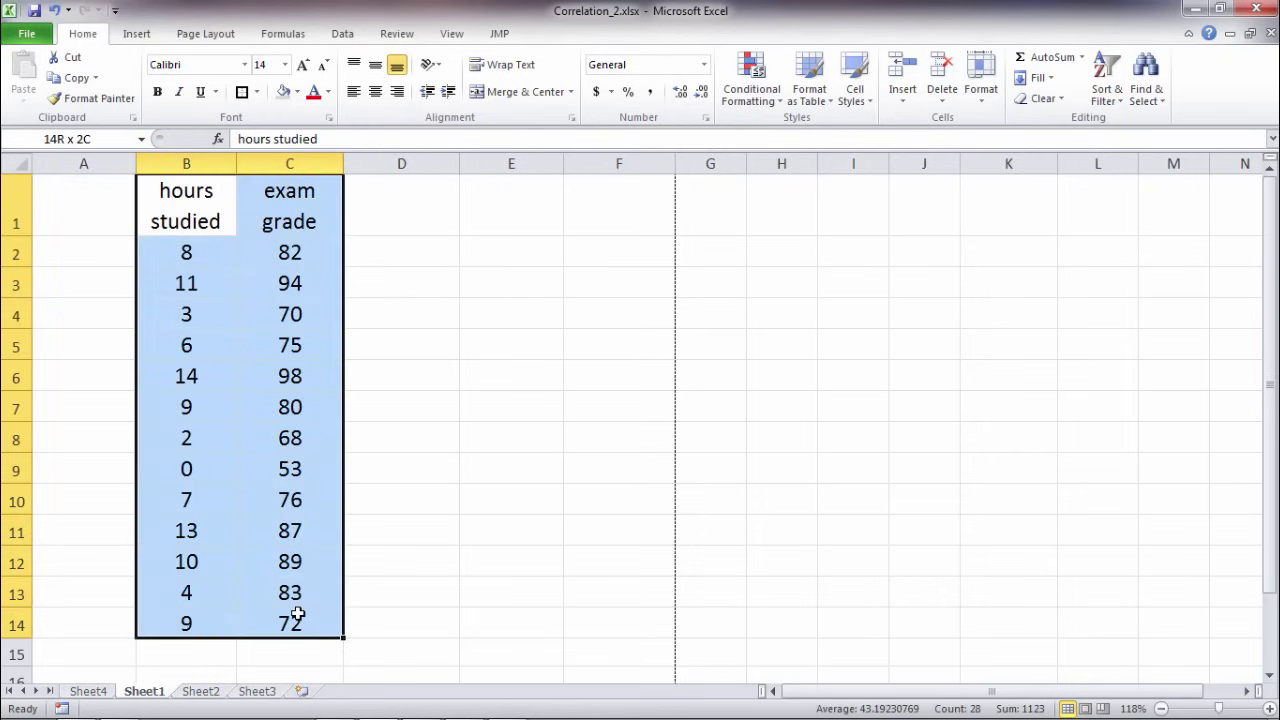
{"action": "left_click", "coordinate": [412, 557]}
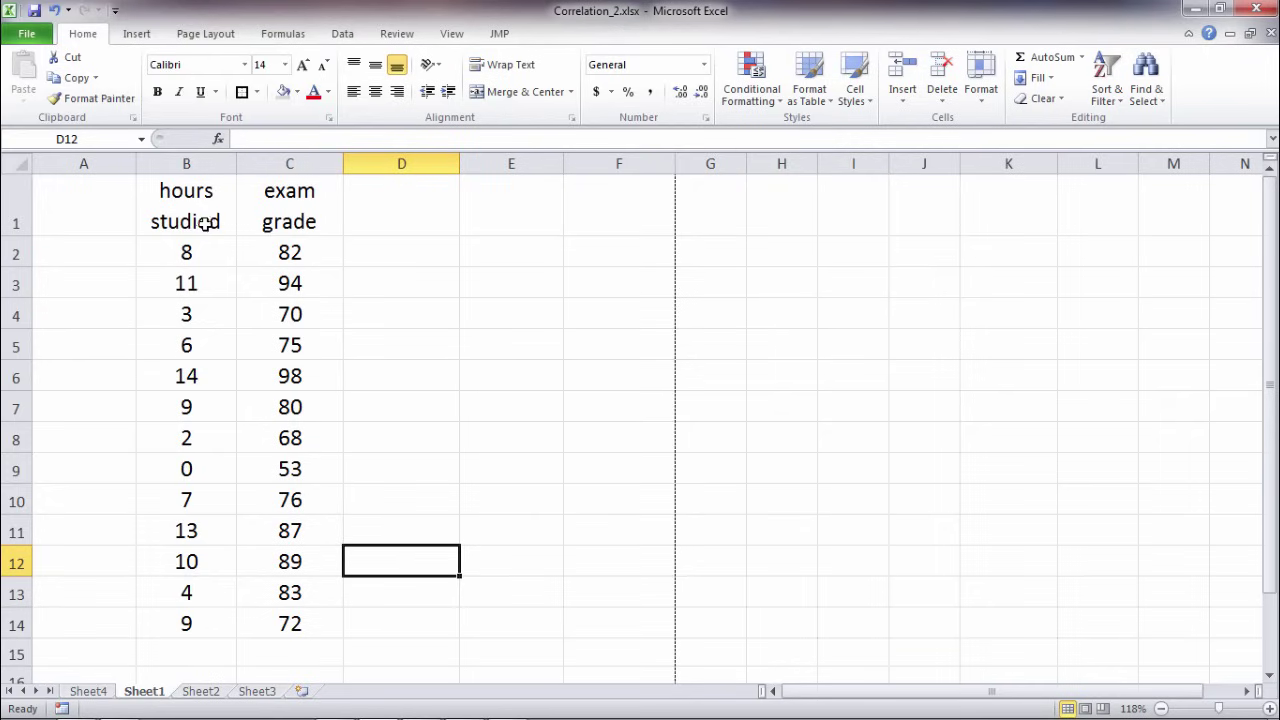
{"action": "left_click_drag", "start_coordinate": [200, 223], "coordinate": [285, 622]}
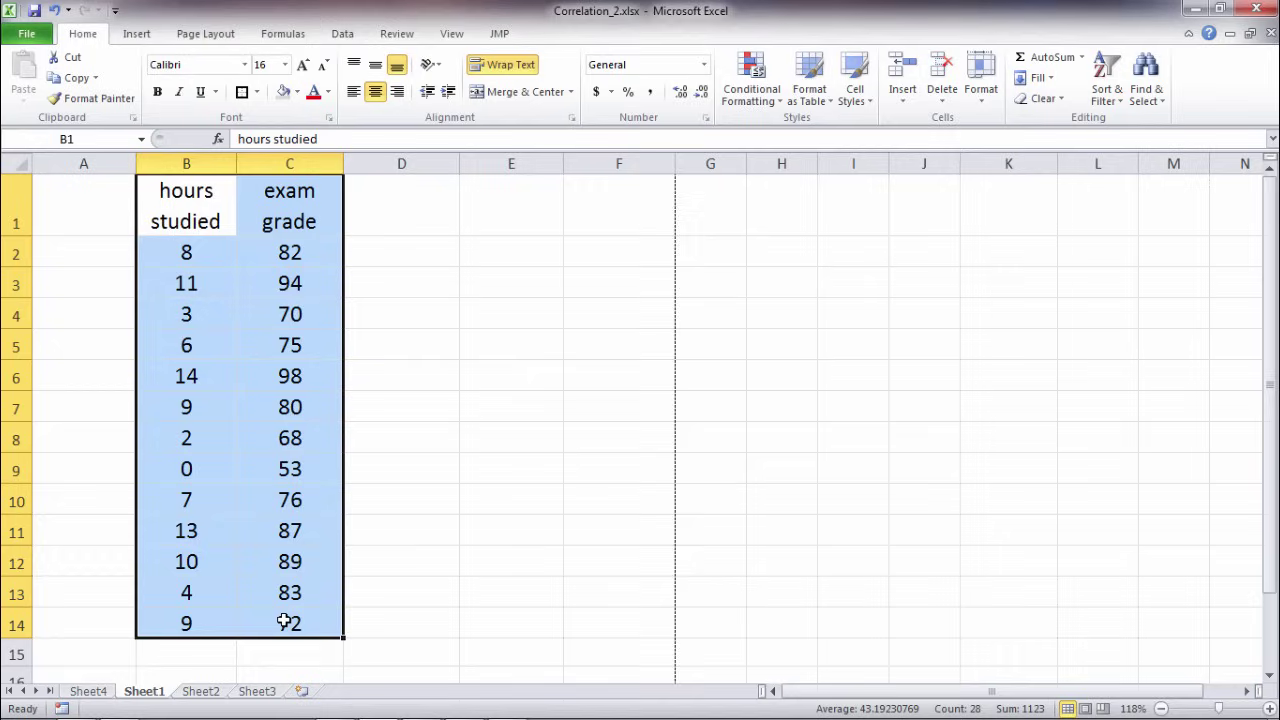
{"action": "left_click", "coordinate": [508, 507]}
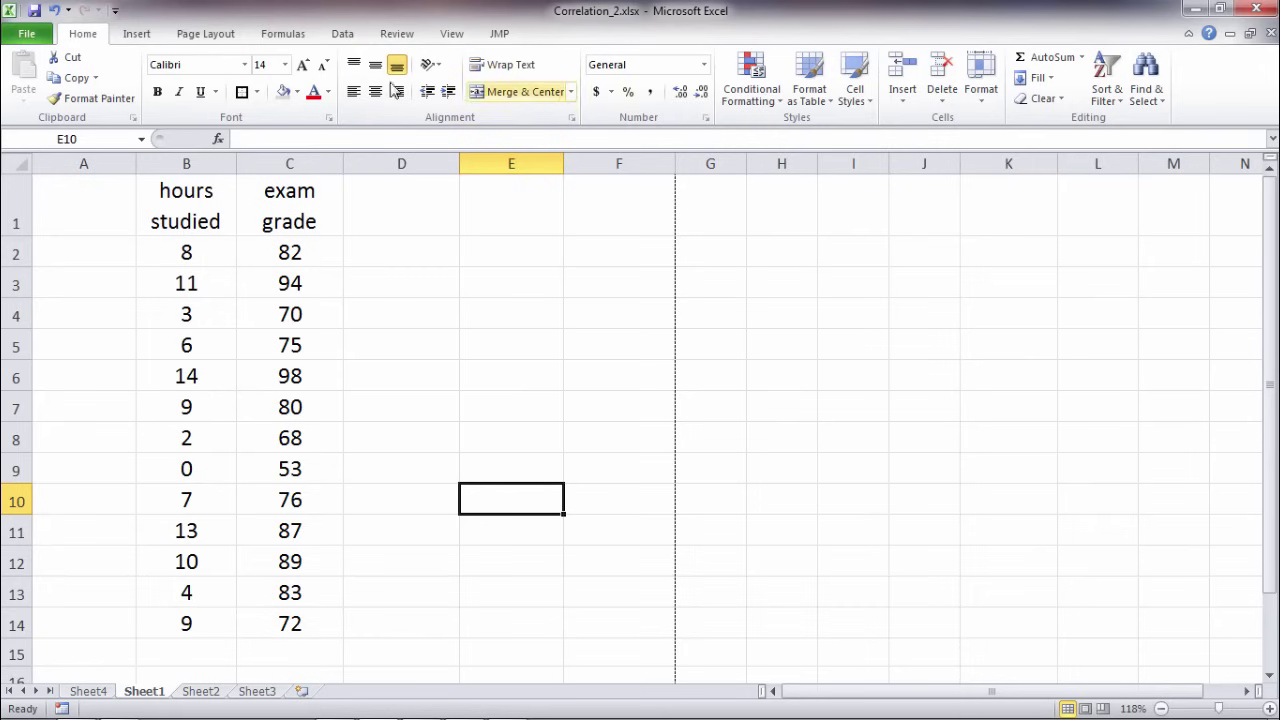
{"action": "left_click", "coordinate": [342, 34]}
{"action": "left_click", "coordinate": [1150, 62]}
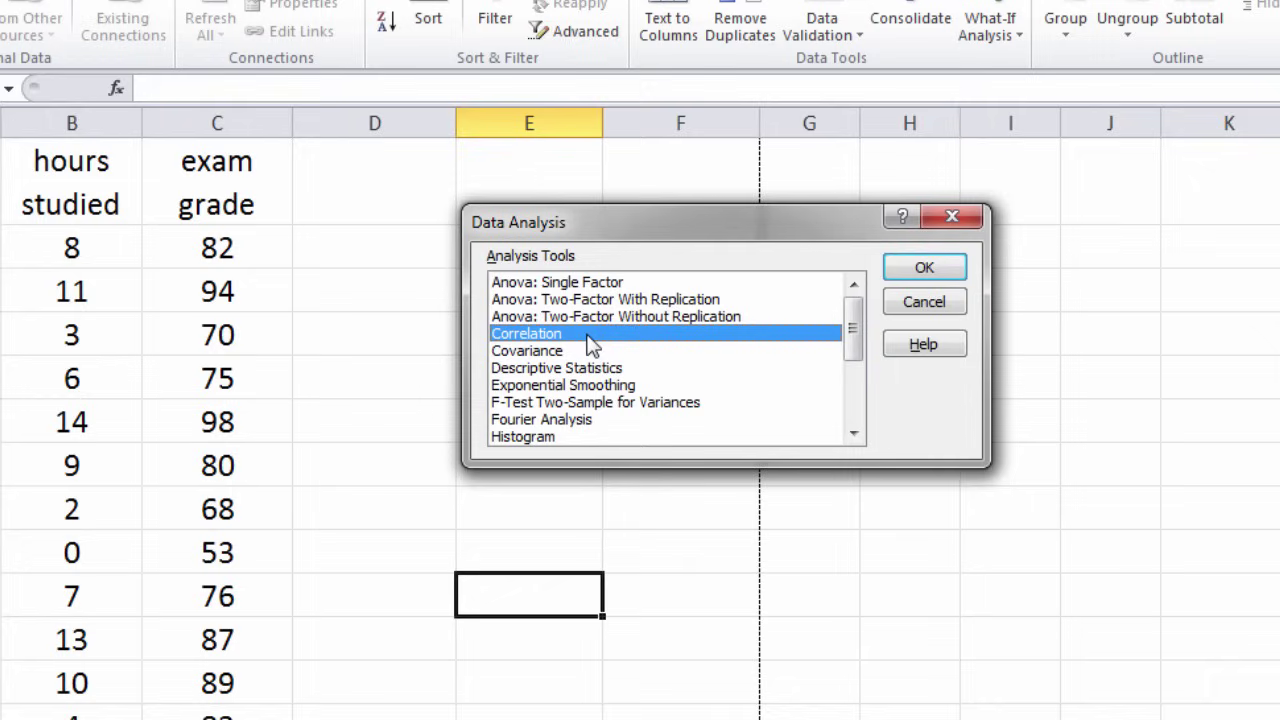
Run Regression with Y range C1:C14 (exam grade), X range B1:B14 (hours studied), and Labels checked
{"action": "left_click_drag", "start_coordinate": [852, 343], "coordinate": [852, 410]}
{"action": "left_click", "coordinate": [566, 369]}
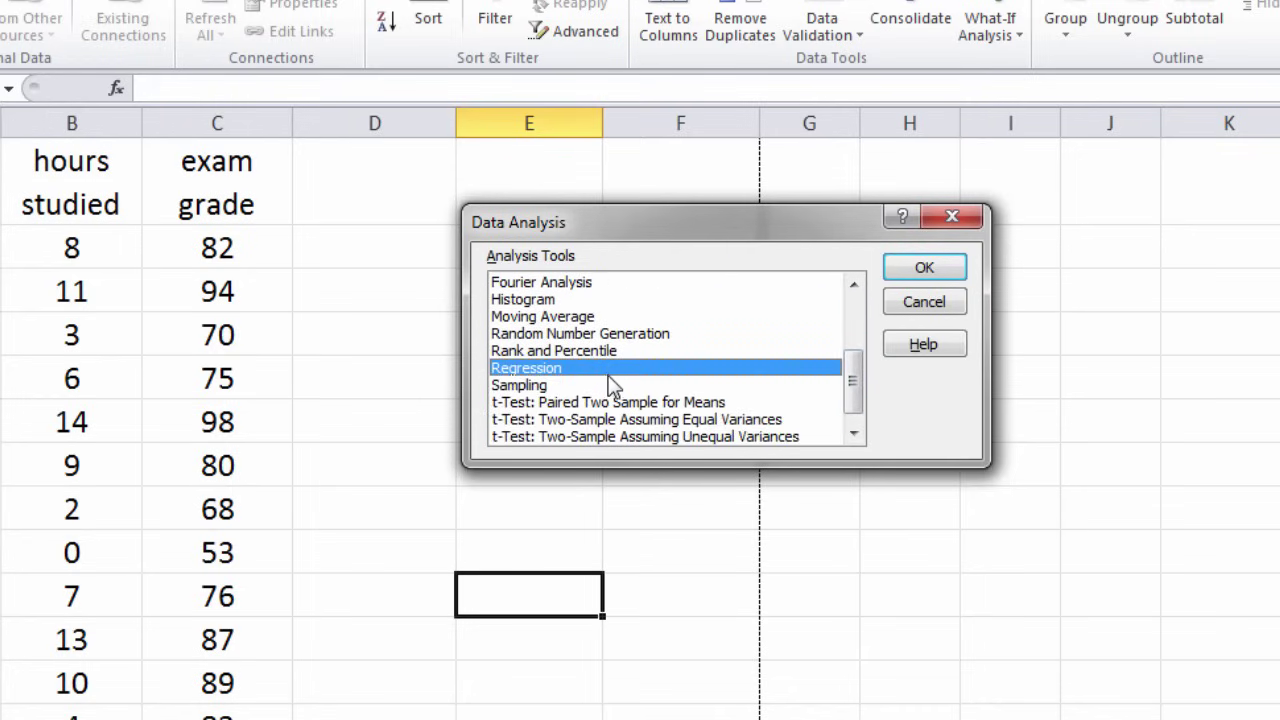
{"action": "left_click", "coordinate": [924, 268]}
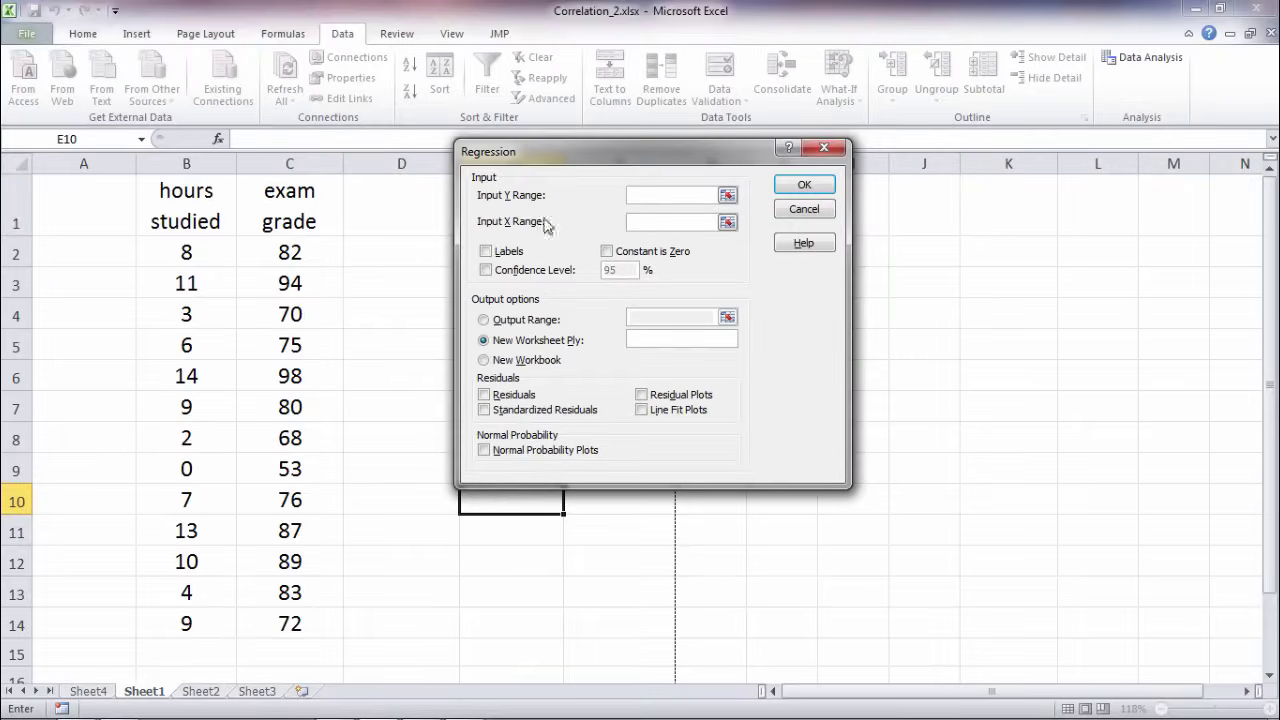
{"action": "left_click_drag", "start_coordinate": [266, 210], "coordinate": [286, 628]}
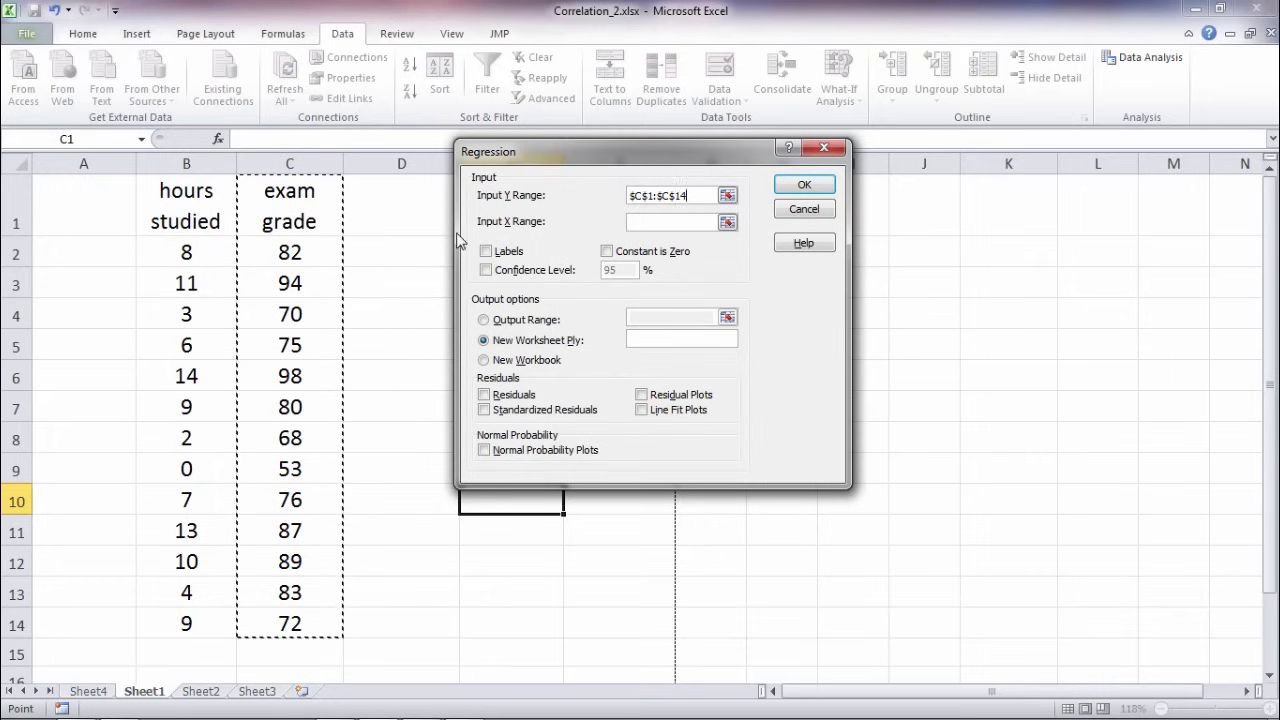
{"action": "left_click", "coordinate": [647, 223]}
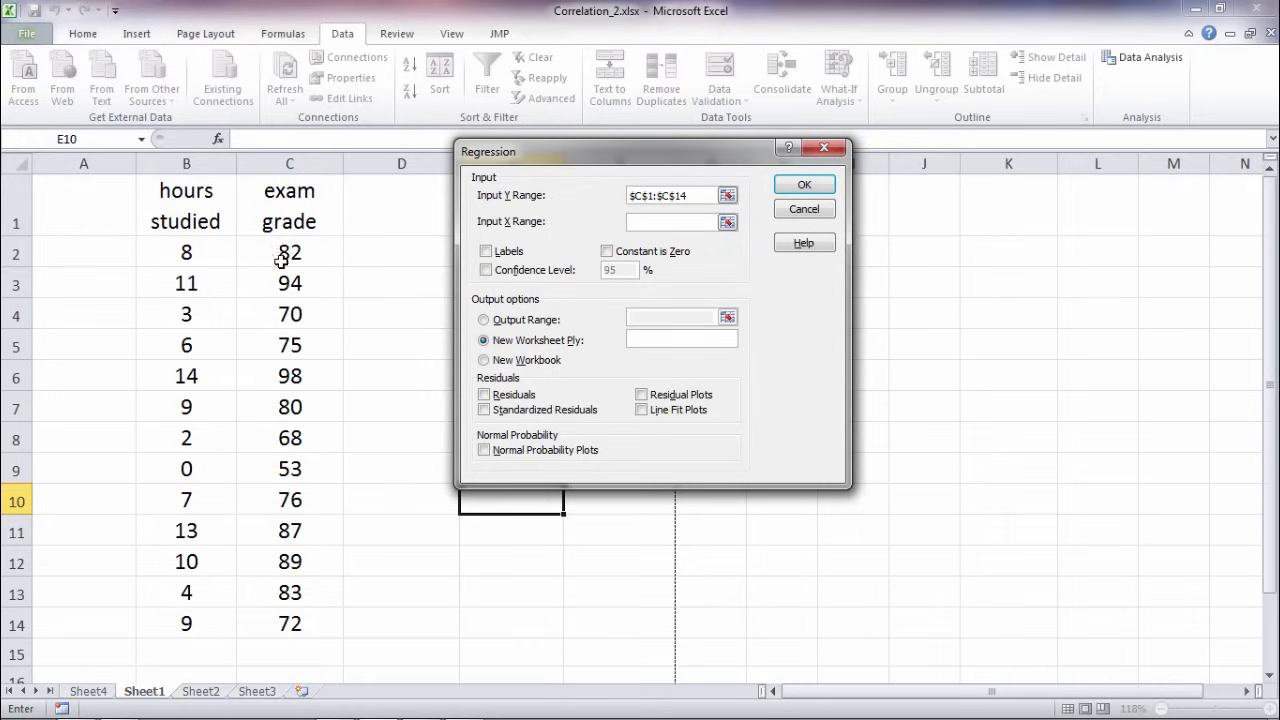
{"action": "left_click_drag", "start_coordinate": [195, 206], "coordinate": [220, 624]}
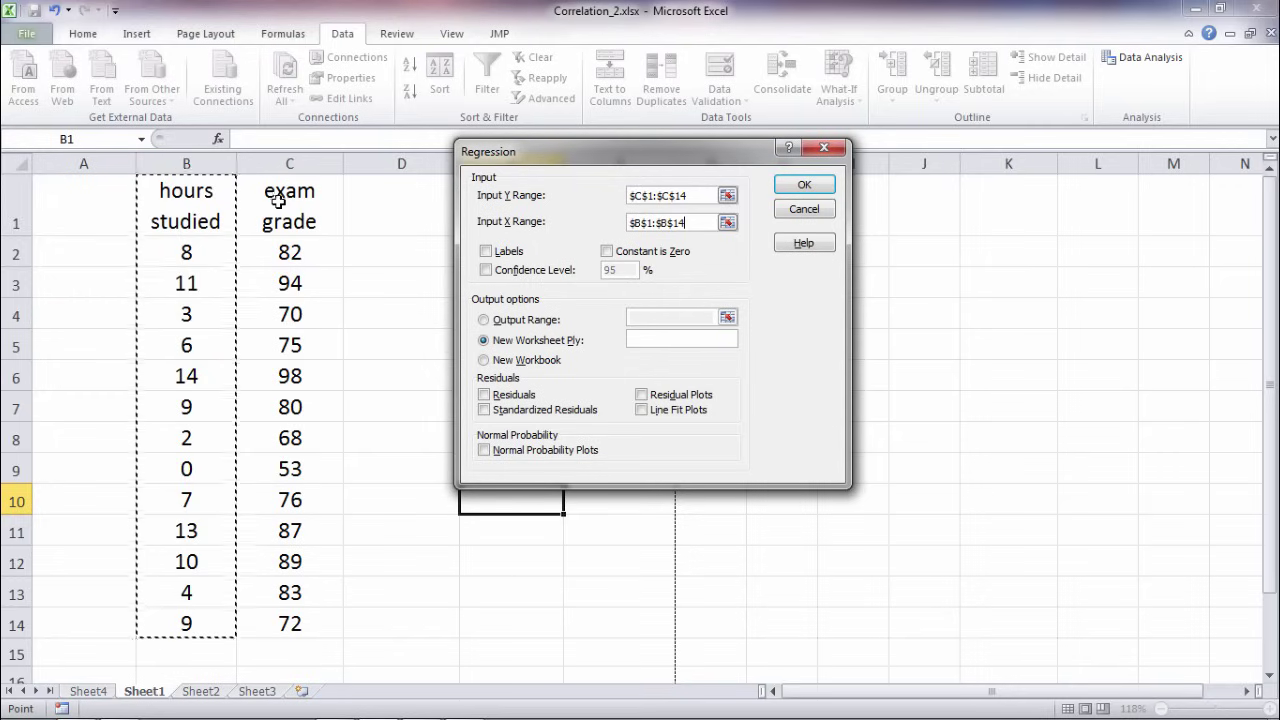
{"action": "left_click", "coordinate": [489, 254]}
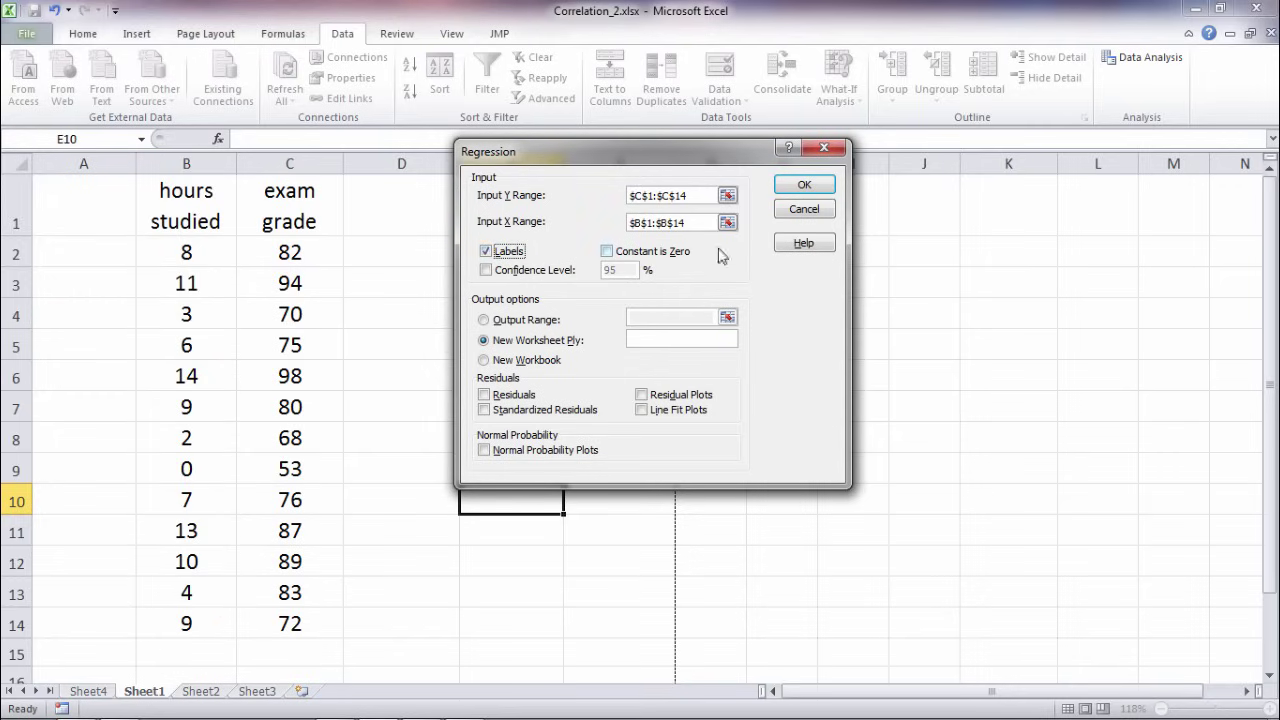
{"action": "left_click", "coordinate": [803, 187]}
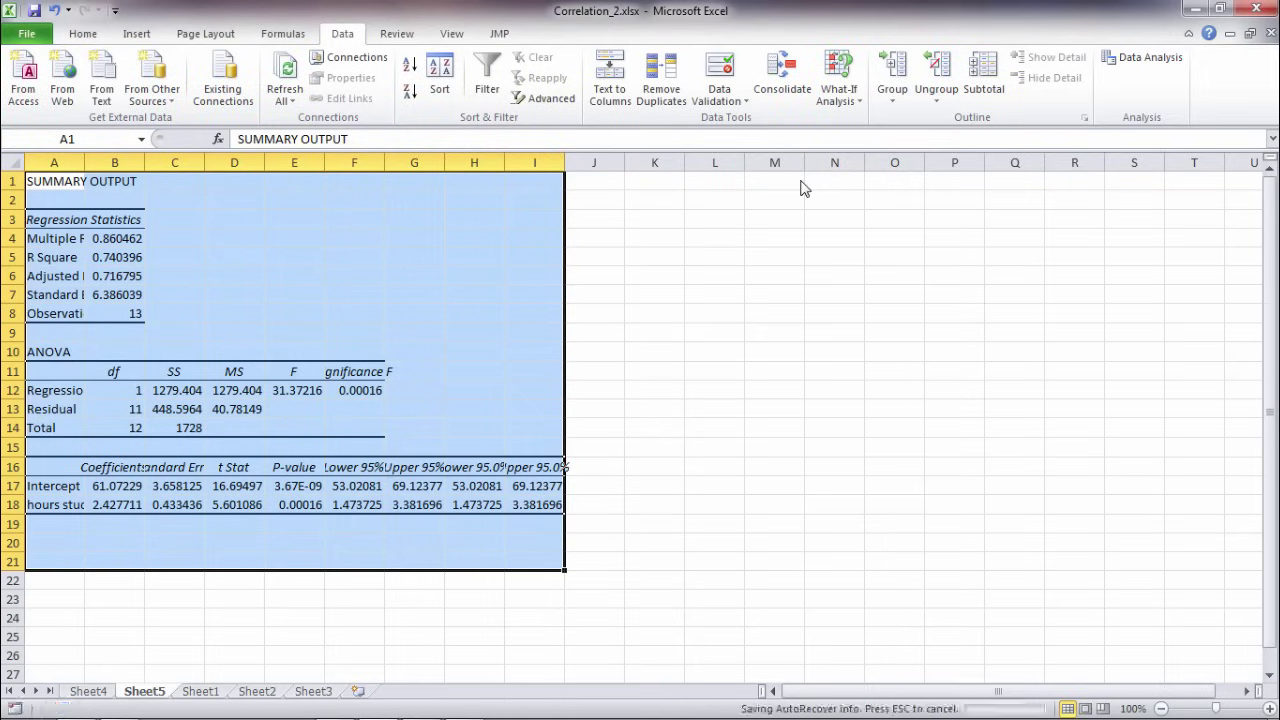
AutoFit columns A, F and E, and widen column E to show full values
{"action": "double_click", "coordinate": [84, 162]}
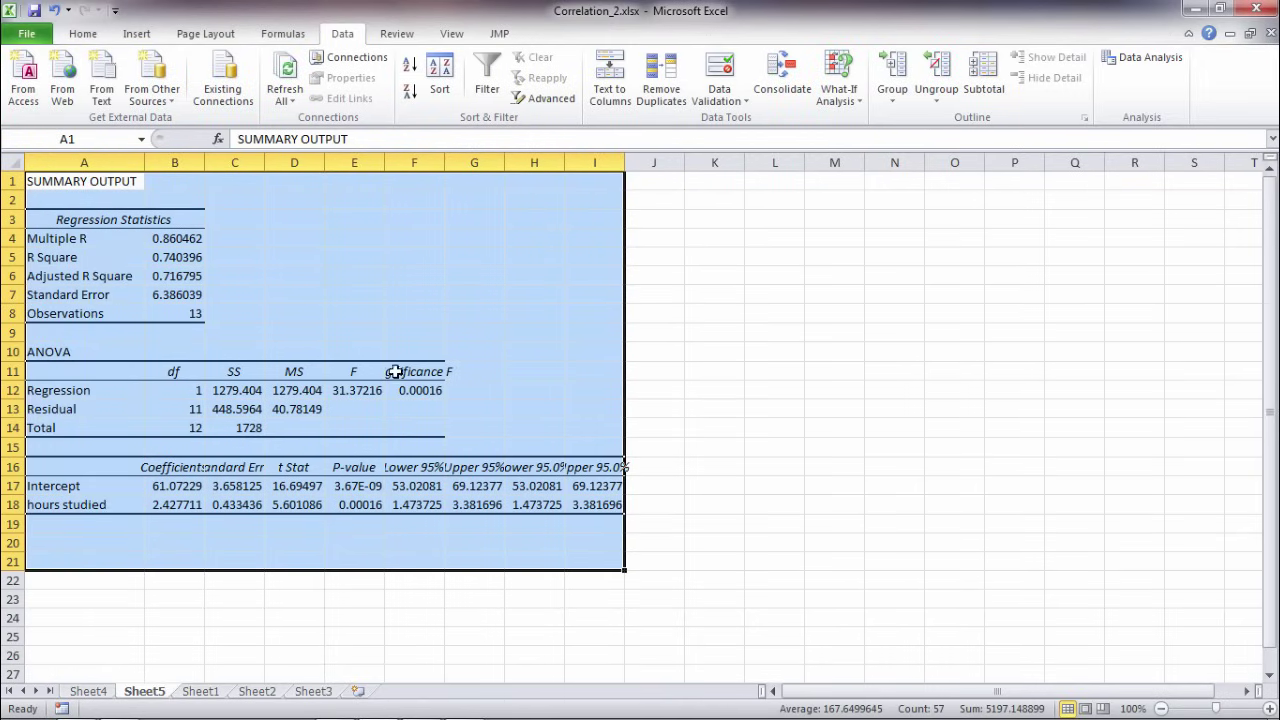
{"action": "double_click", "coordinate": [448, 162]}
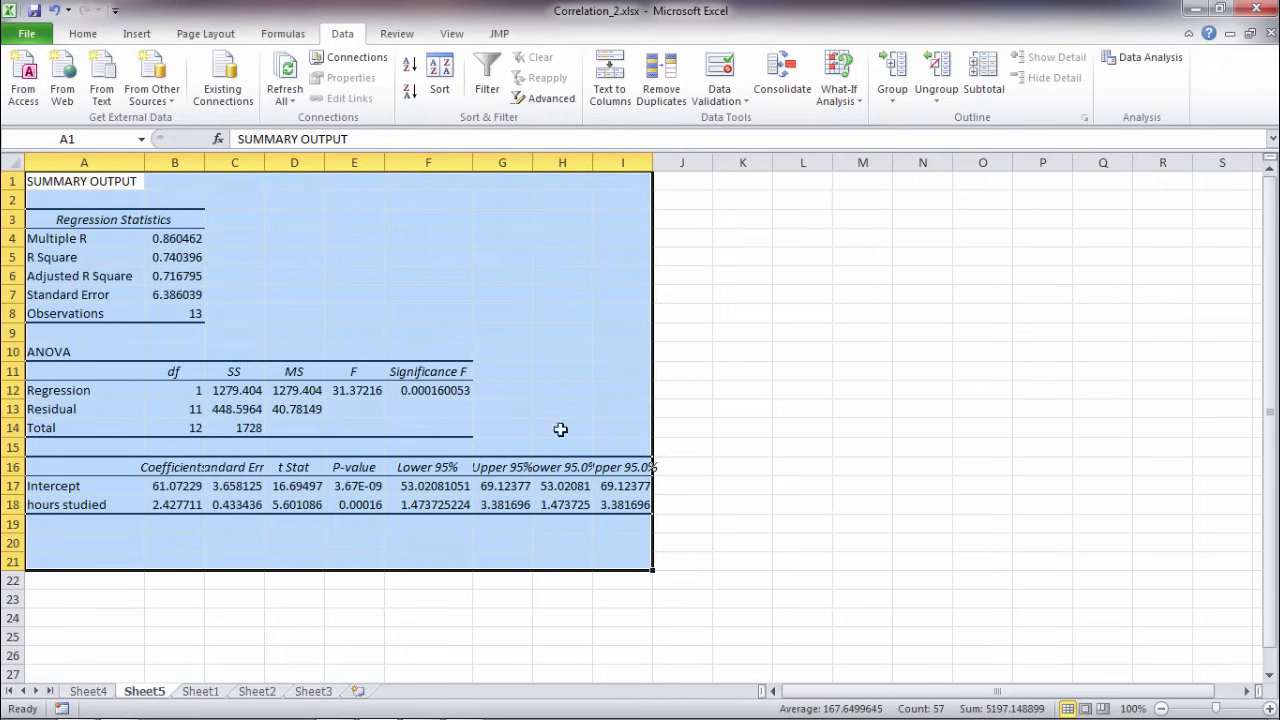
{"action": "double_click", "coordinate": [384, 162]}
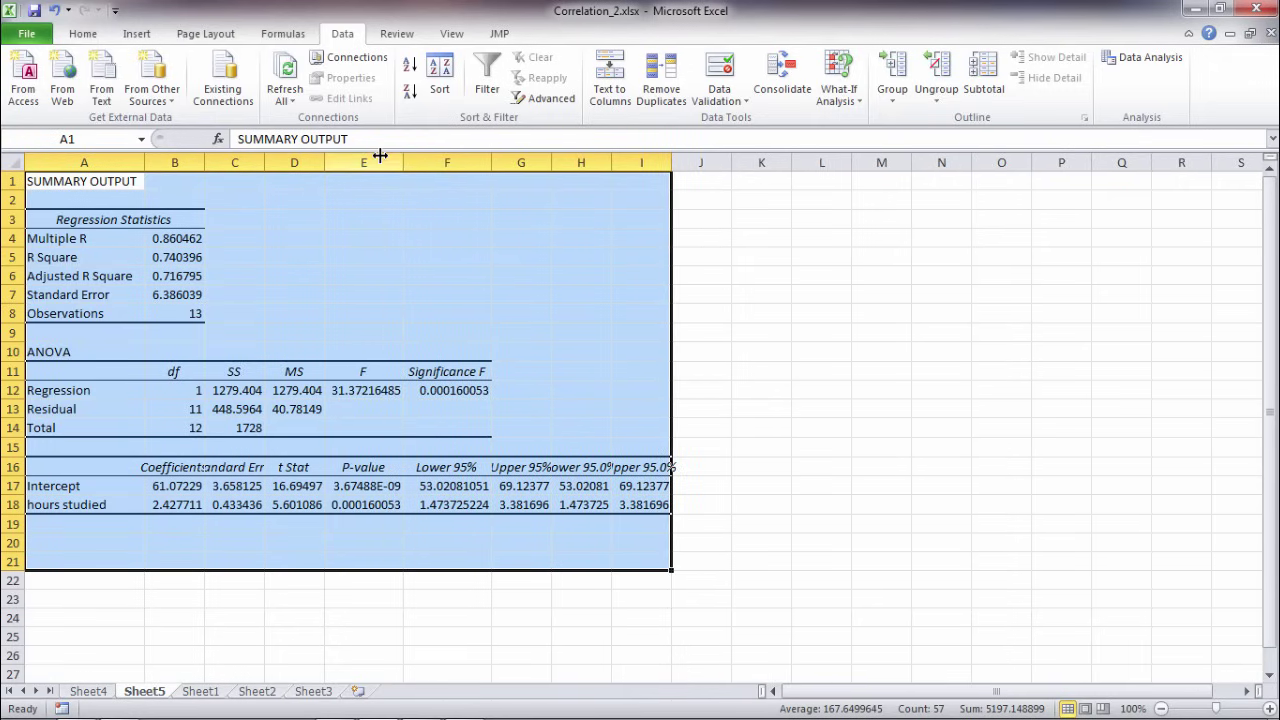
{"action": "left_click_drag", "start_coordinate": [403, 162], "coordinate": [412, 162]}
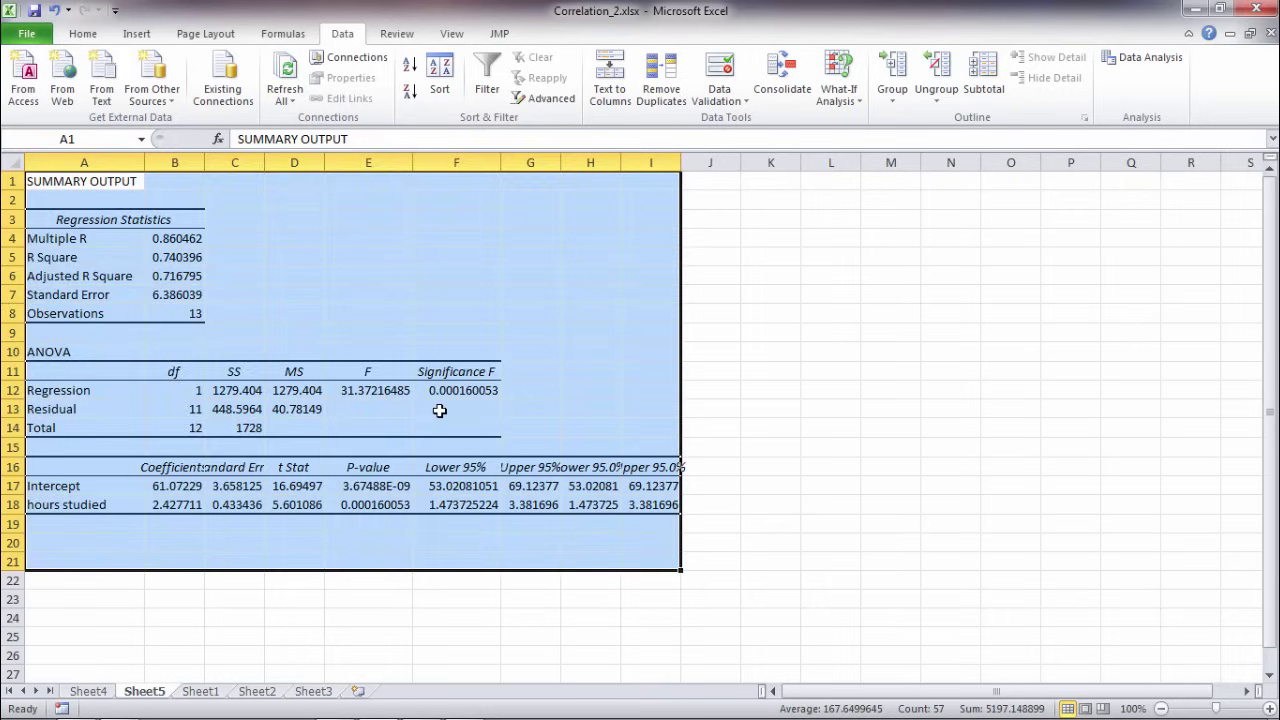
{"action": "left_click_drag", "start_coordinate": [440, 392], "coordinate": [440, 368]}
{"action": "left_click", "coordinate": [362, 392]}
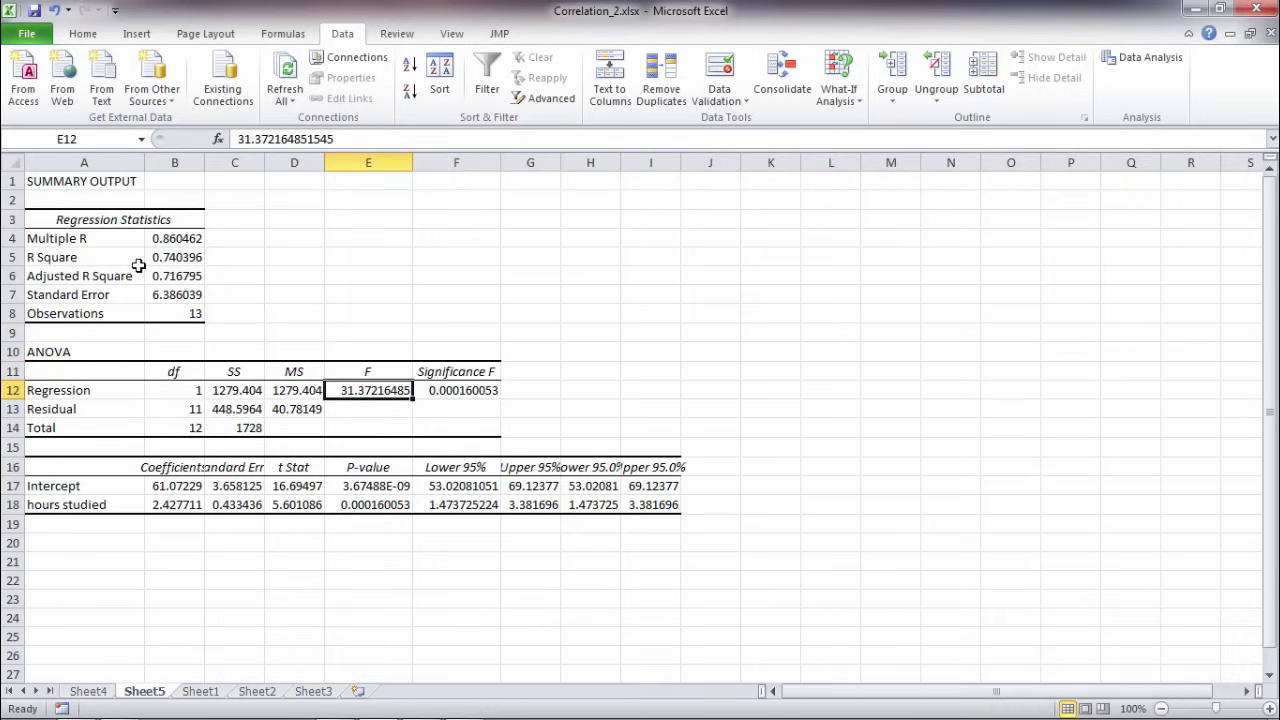
Set the whole sheet's font size to 16, then re-fit columns F, B and E
{"action": "left_click", "coordinate": [12, 162]}
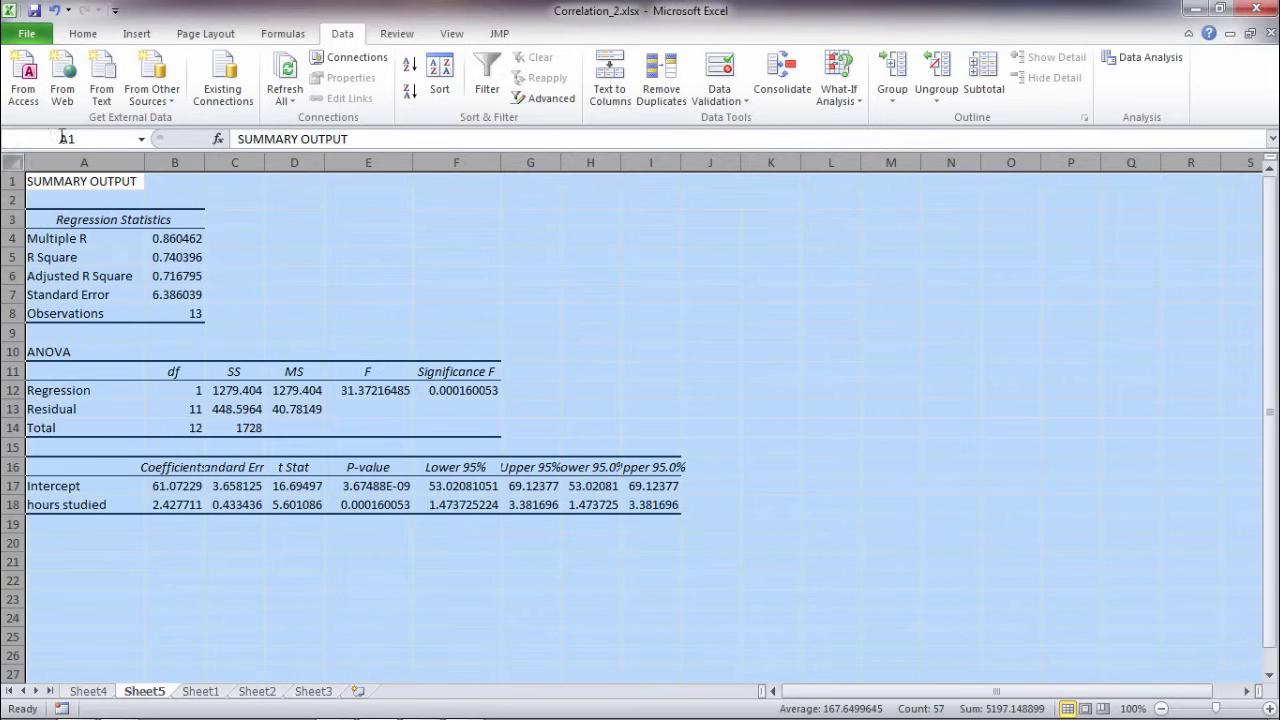
{"action": "left_click", "coordinate": [83, 33]}
{"action": "left_click", "coordinate": [303, 65]}
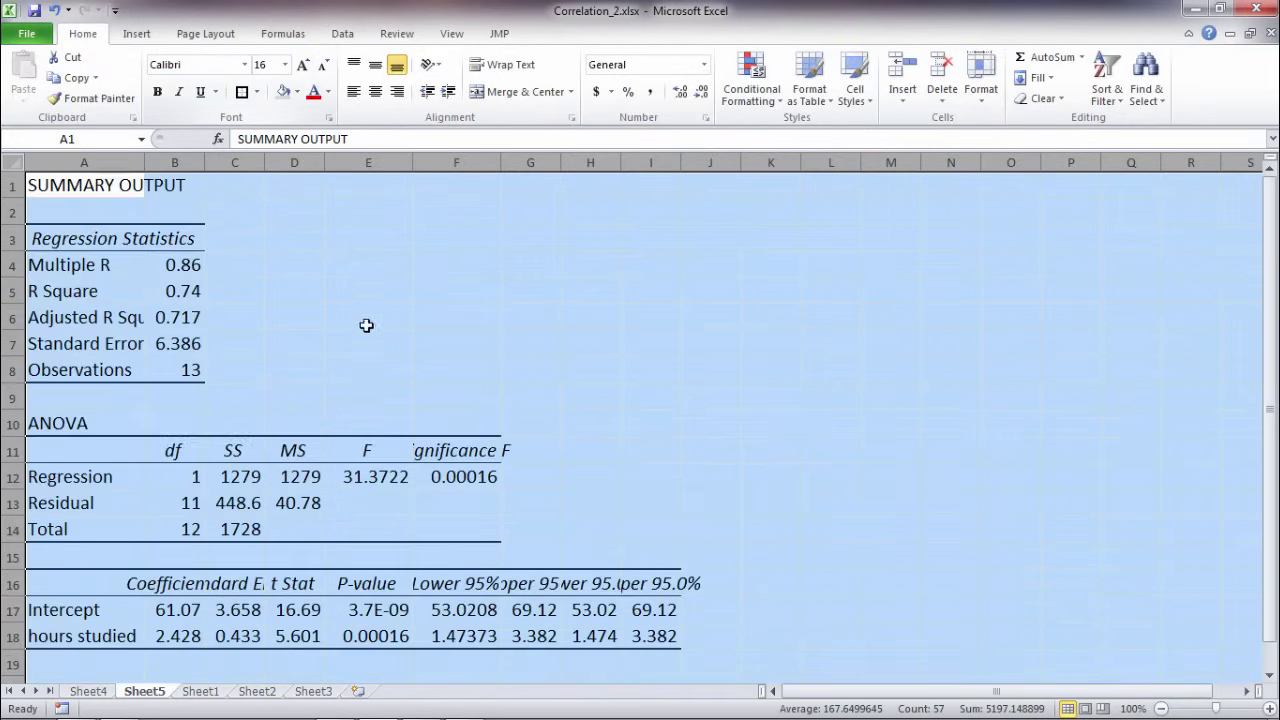
{"action": "left_click", "coordinate": [305, 318]}
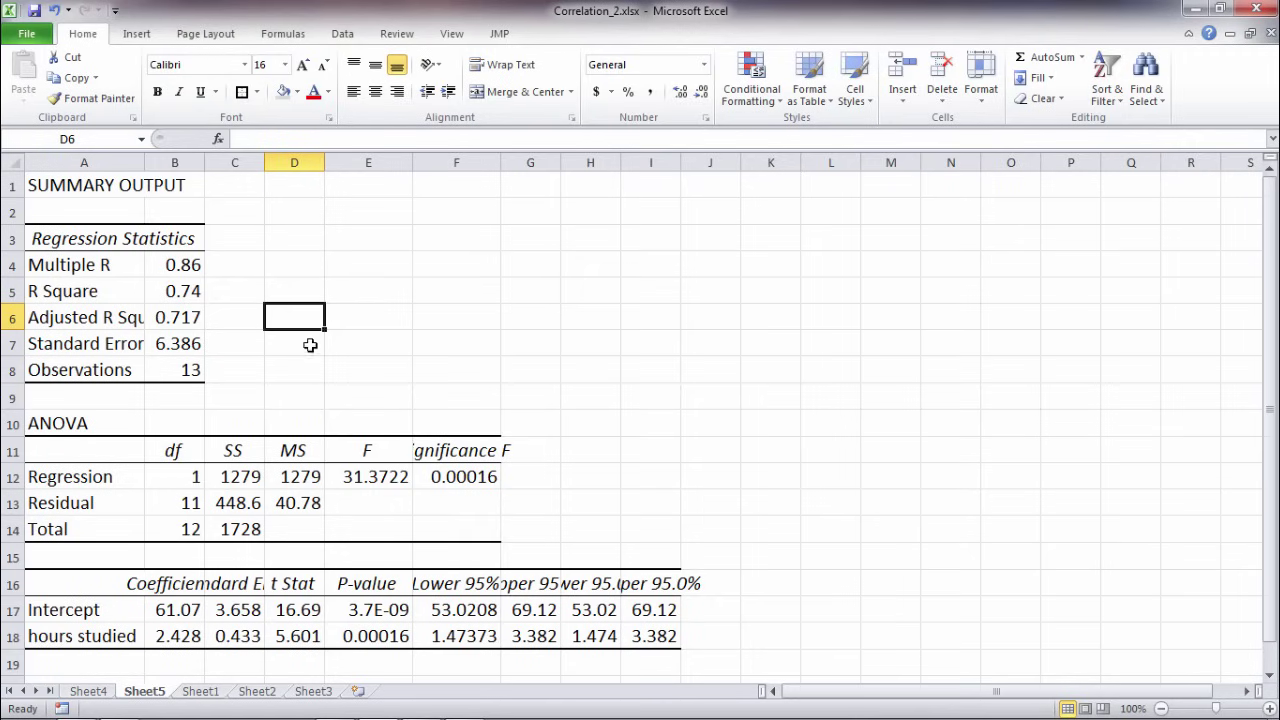
{"action": "double_click", "coordinate": [501, 162]}
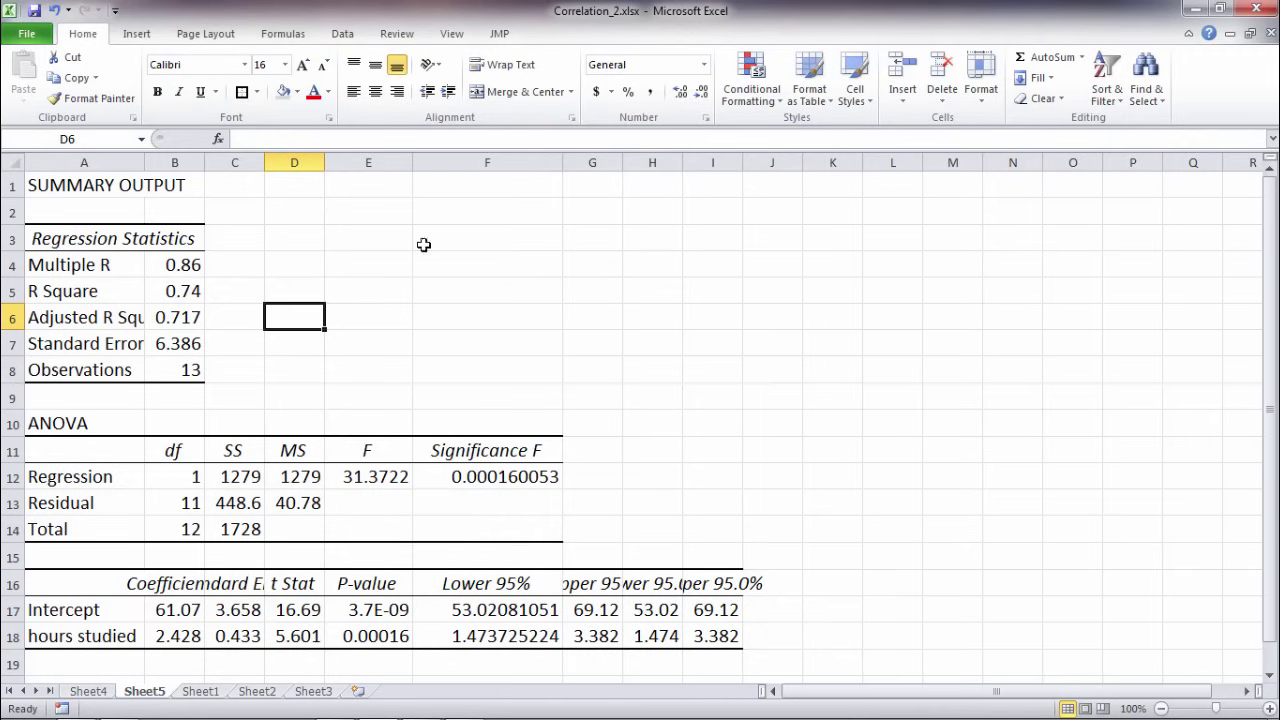
{"action": "double_click", "coordinate": [204, 162]}
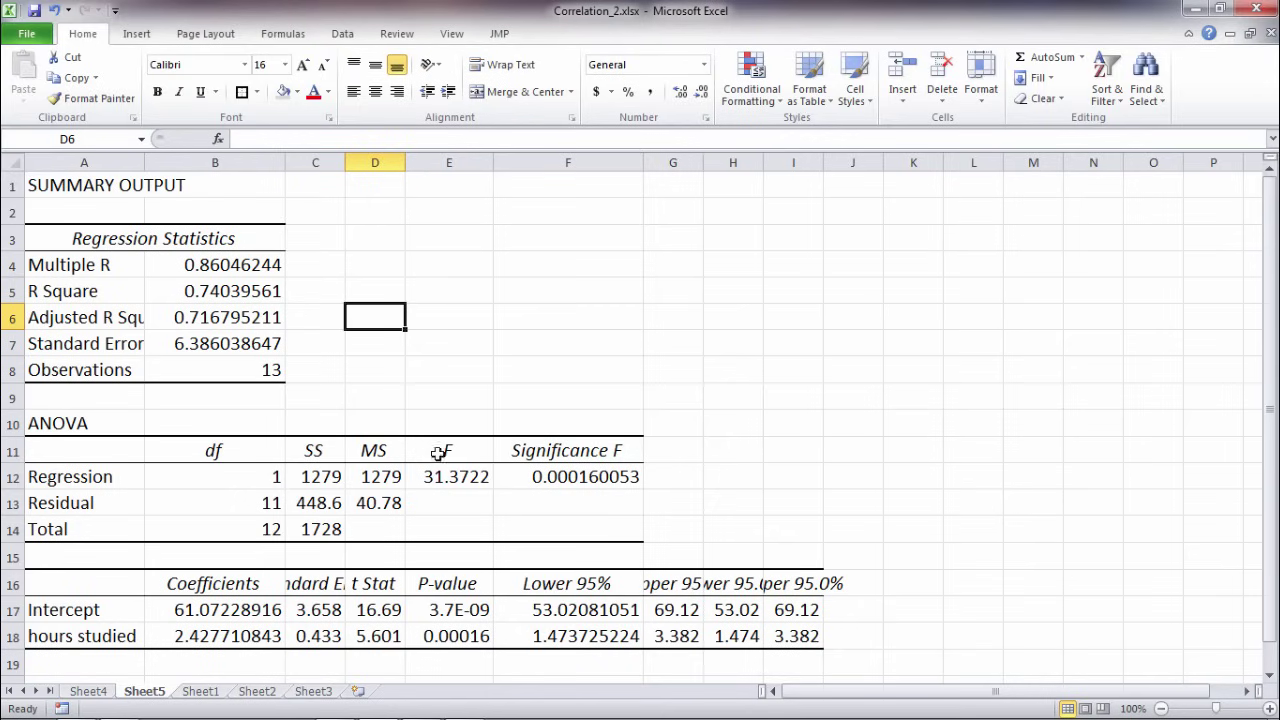
{"action": "double_click", "coordinate": [493, 162]}
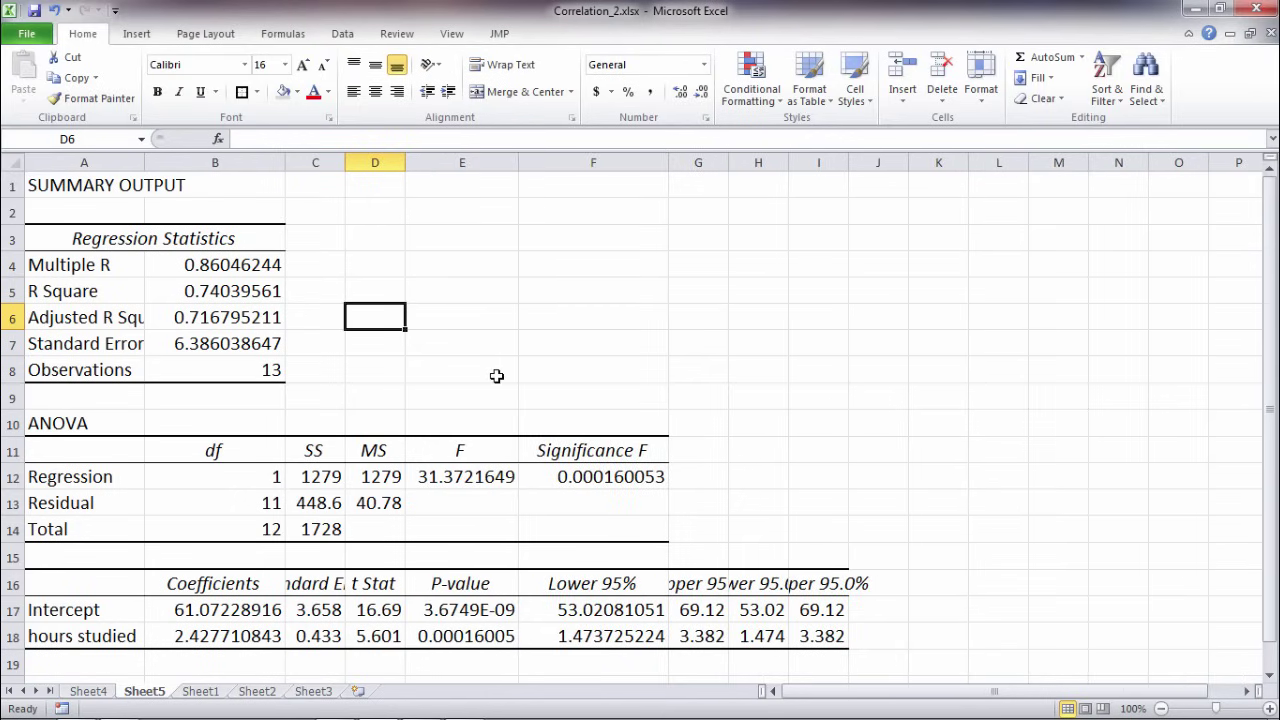
Review the Multiple R label and value against the raw data headers on the data sheet
{"action": "left_click", "coordinate": [384, 295]}
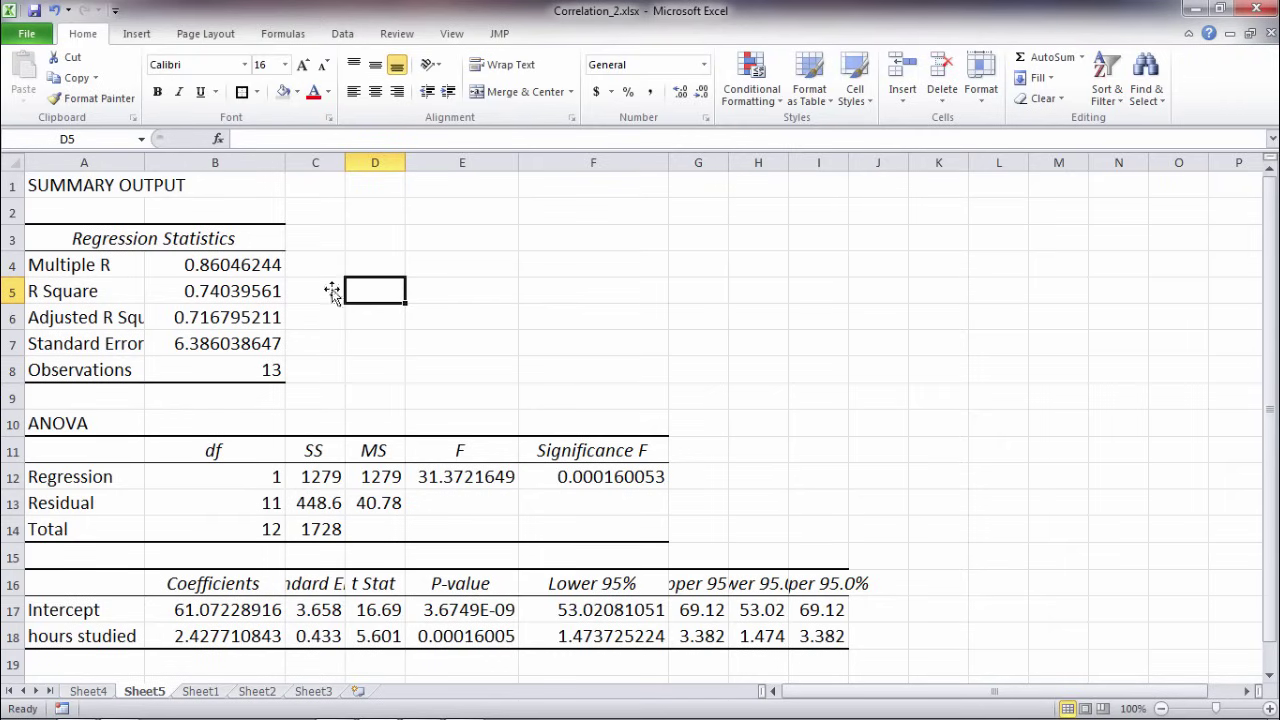
{"action": "left_click", "coordinate": [90, 270]}
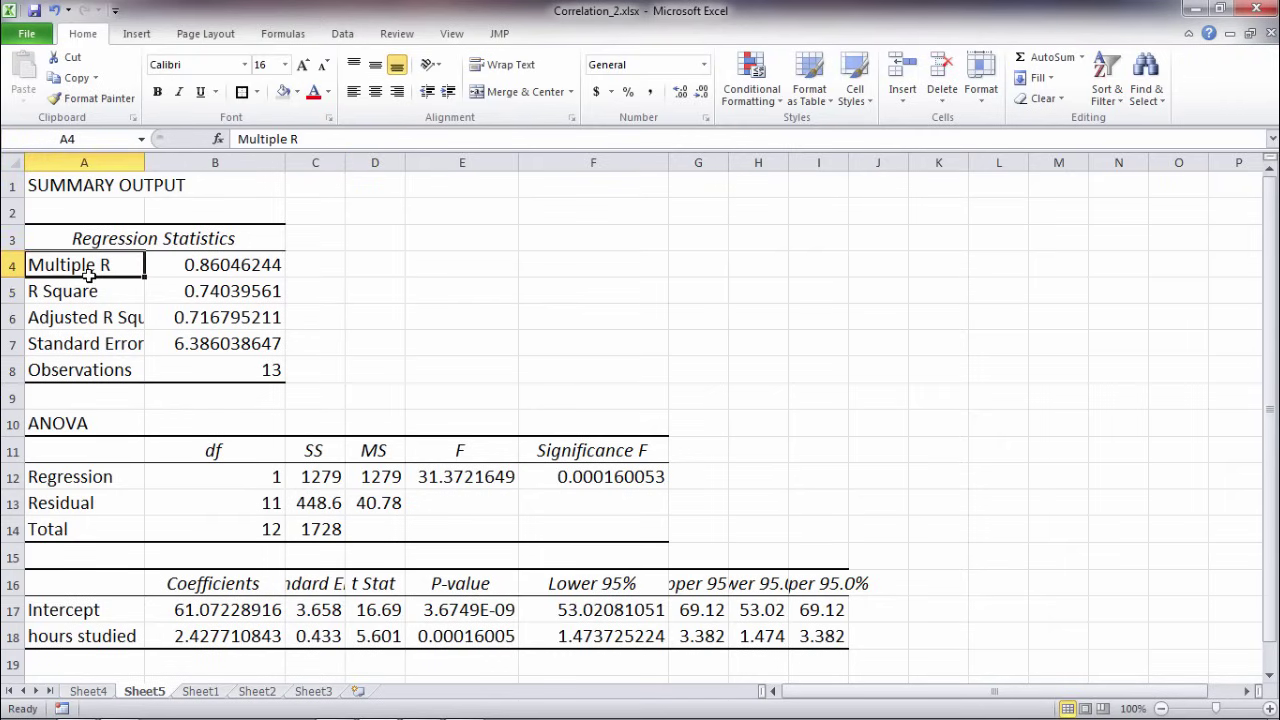
{"action": "left_click", "coordinate": [199, 270]}
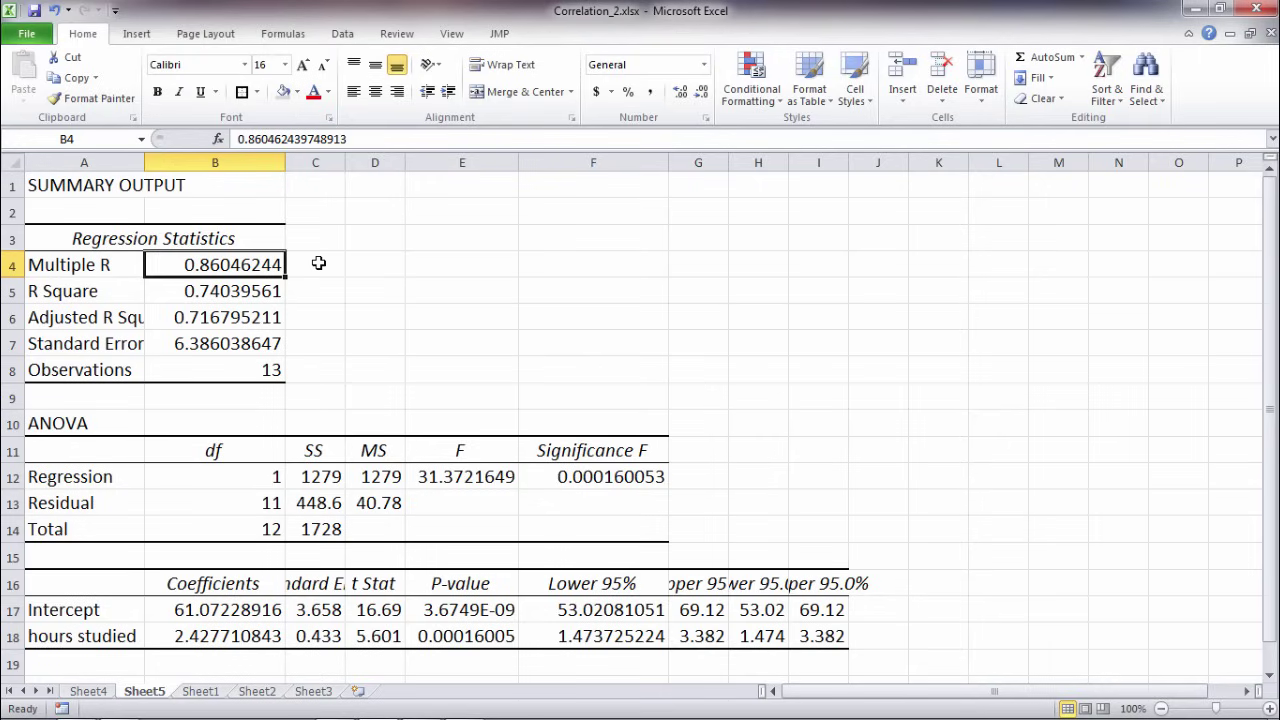
{"action": "left_click", "coordinate": [212, 692]}
{"action": "left_click", "coordinate": [170, 195]}
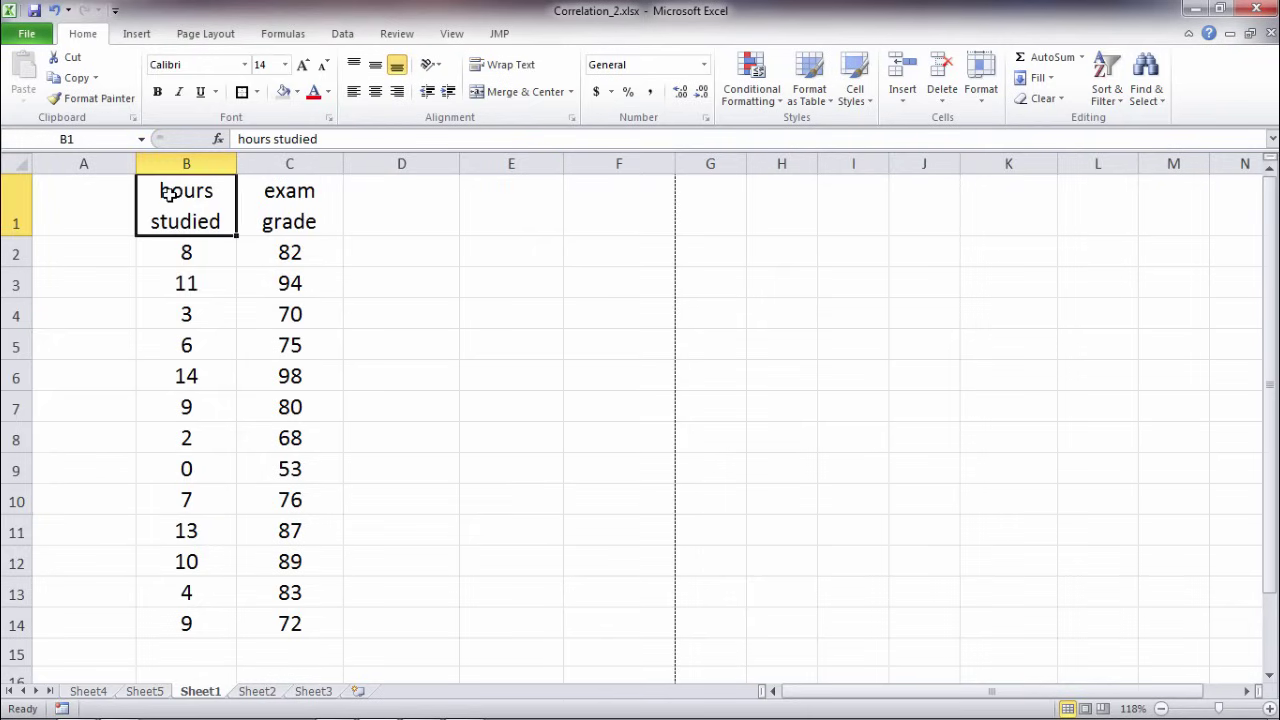
{"action": "left_click", "coordinate": [296, 198]}
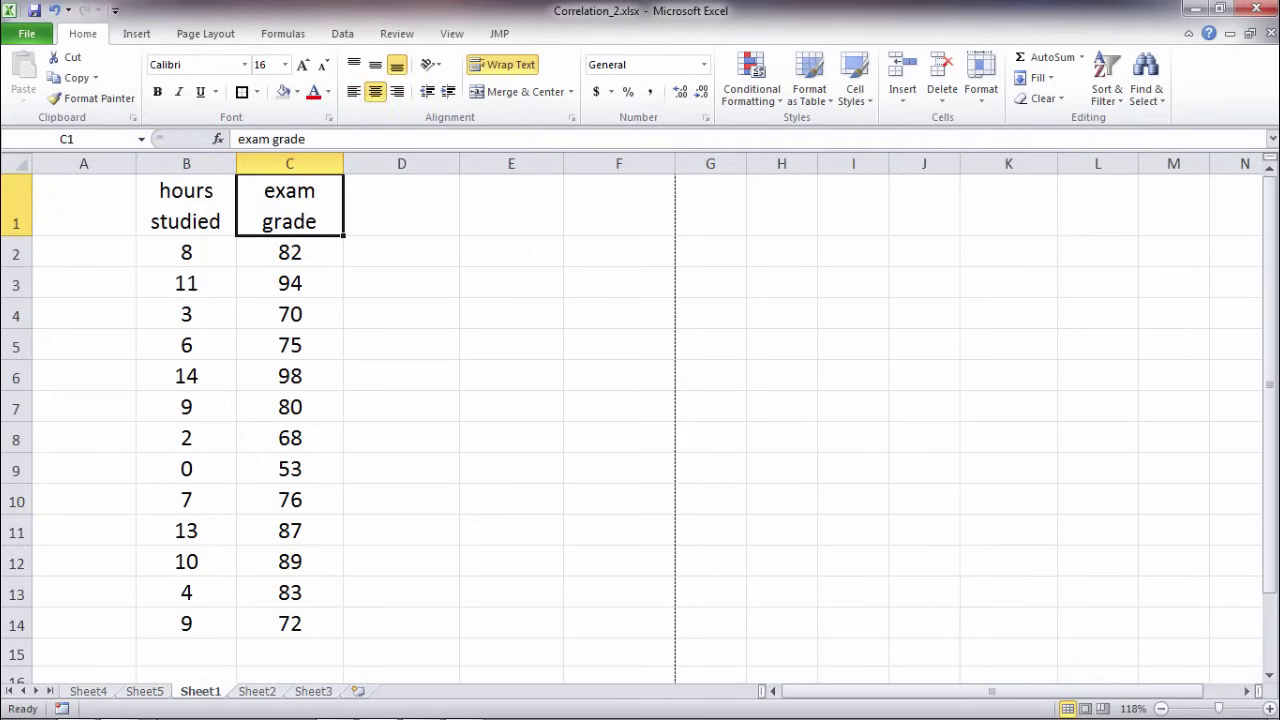
{"action": "key", "text": "ctrl+Page_Up"}
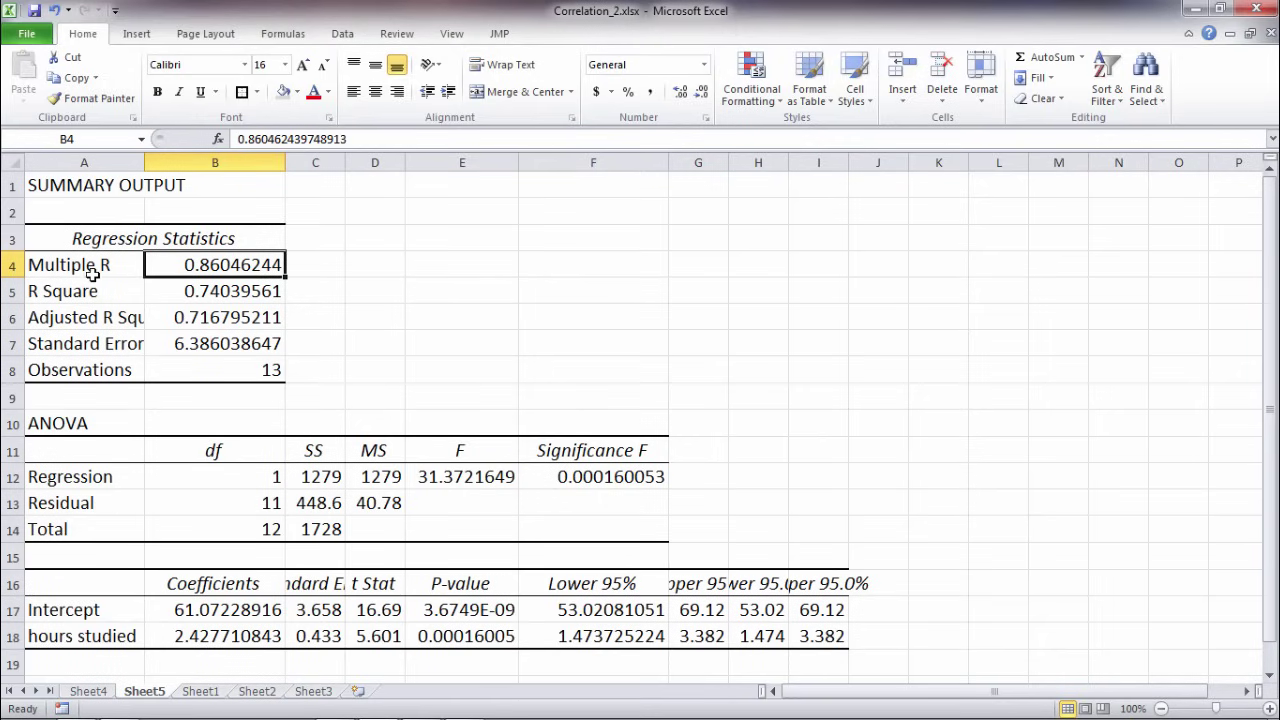
Shade the Multiple R value in B4 grey and add the note 'r = .86' in D4
{"action": "left_click", "coordinate": [90, 272]}
{"action": "left_click", "coordinate": [195, 267]}
{"action": "left_click", "coordinate": [283, 91]}
{"action": "left_click", "coordinate": [334, 264]}
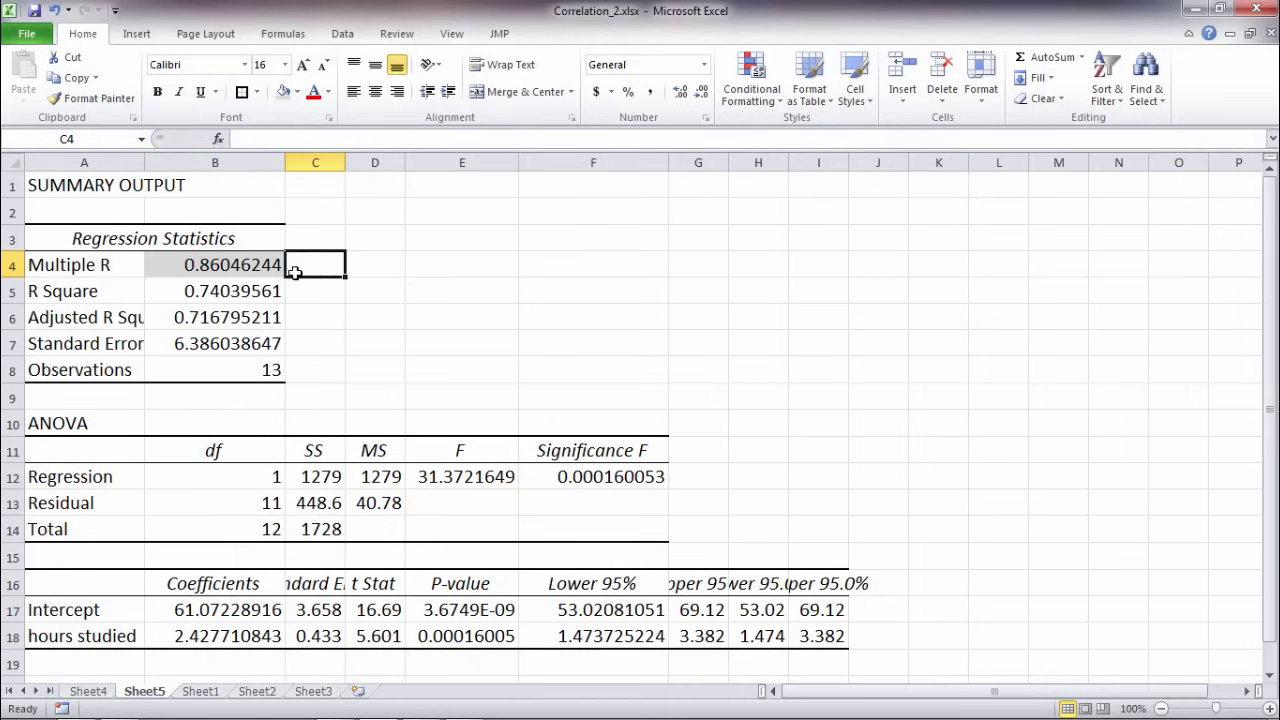
{"action": "left_click", "coordinate": [381, 266]}
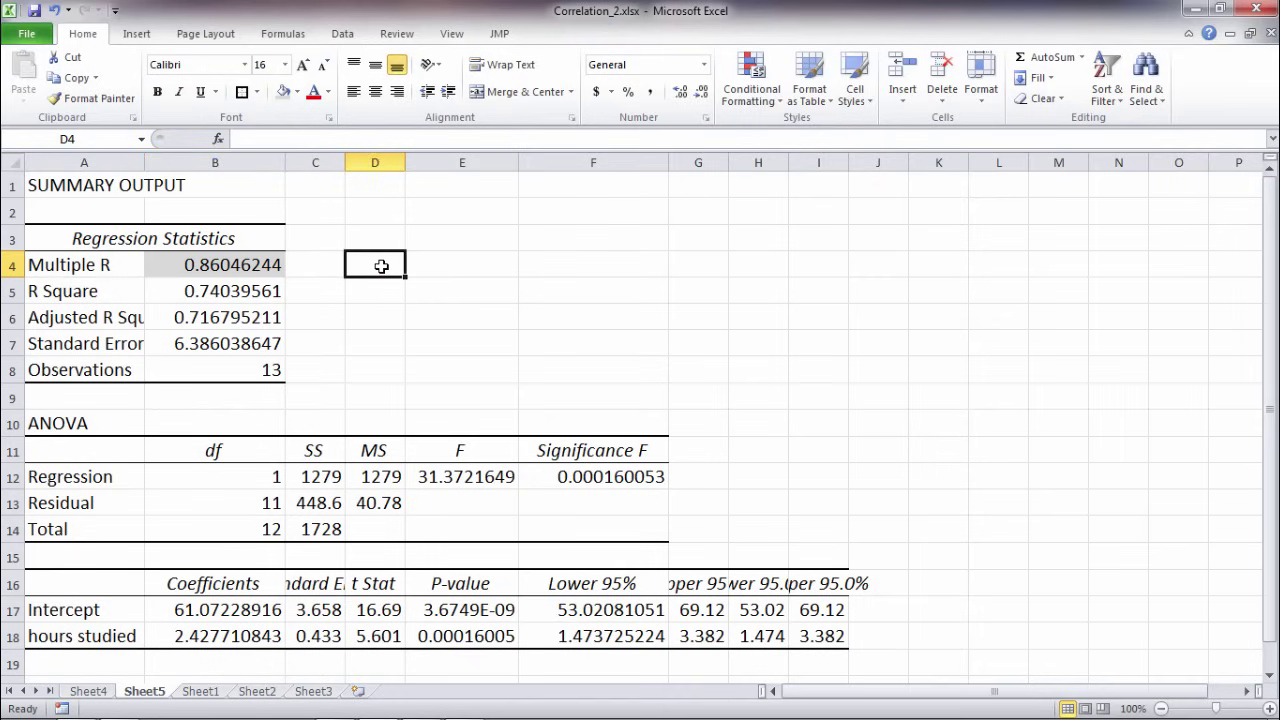
{"action": "type", "text": "r = .86"}
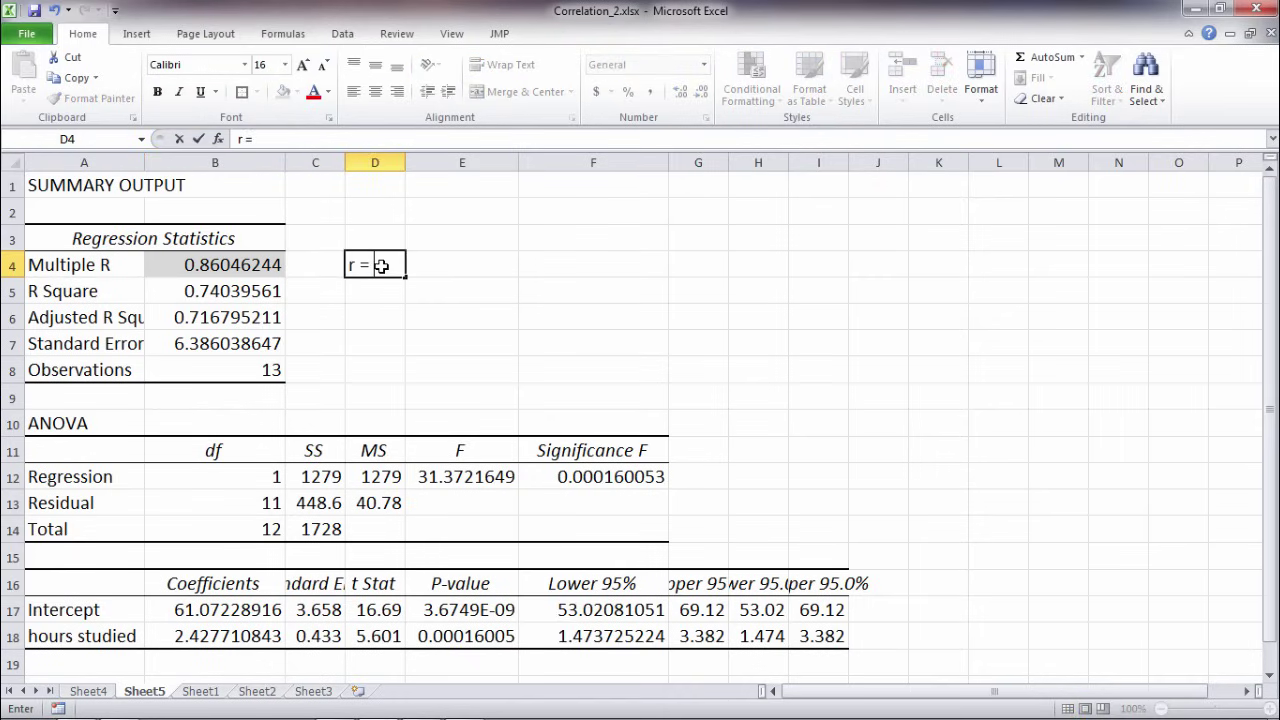
{"action": "left_click", "coordinate": [383, 334]}
{"action": "left_click", "coordinate": [180, 276]}
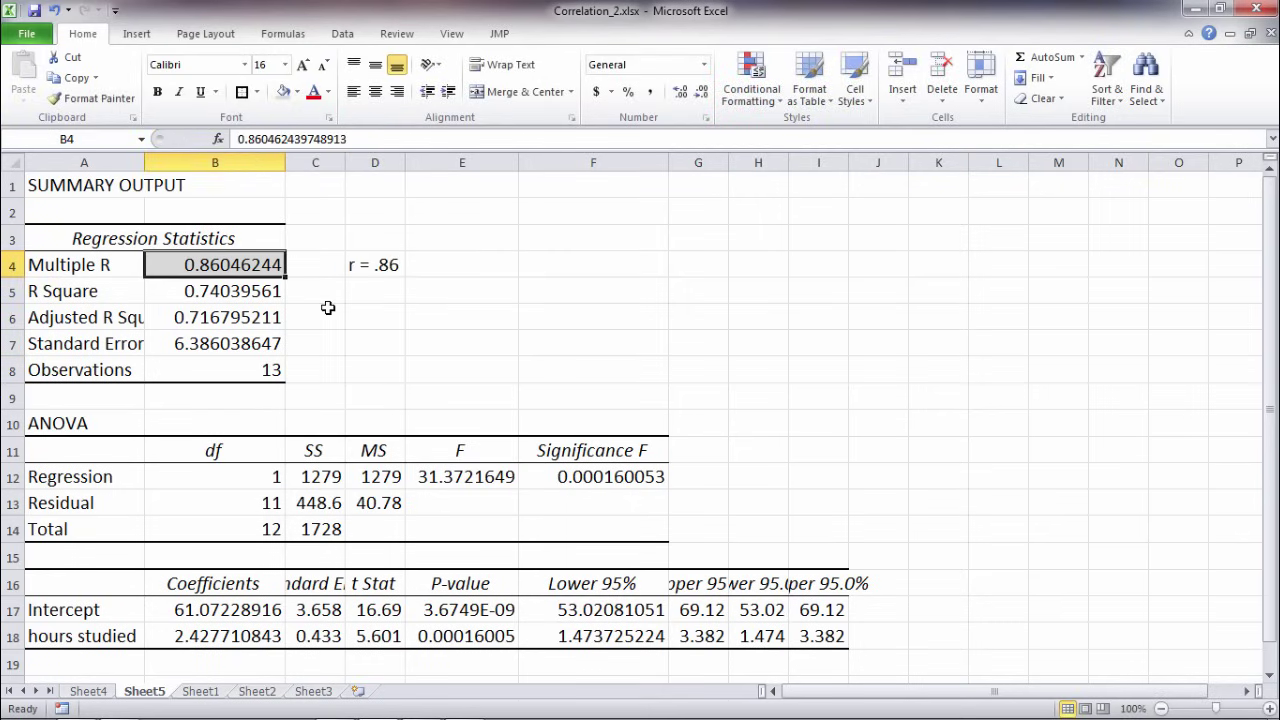
{"action": "left_click", "coordinate": [102, 265]}
Shade the ANOVA label and the Significance F value grey
{"action": "left_click", "coordinate": [204, 255]}
{"action": "left_click", "coordinate": [55, 427]}
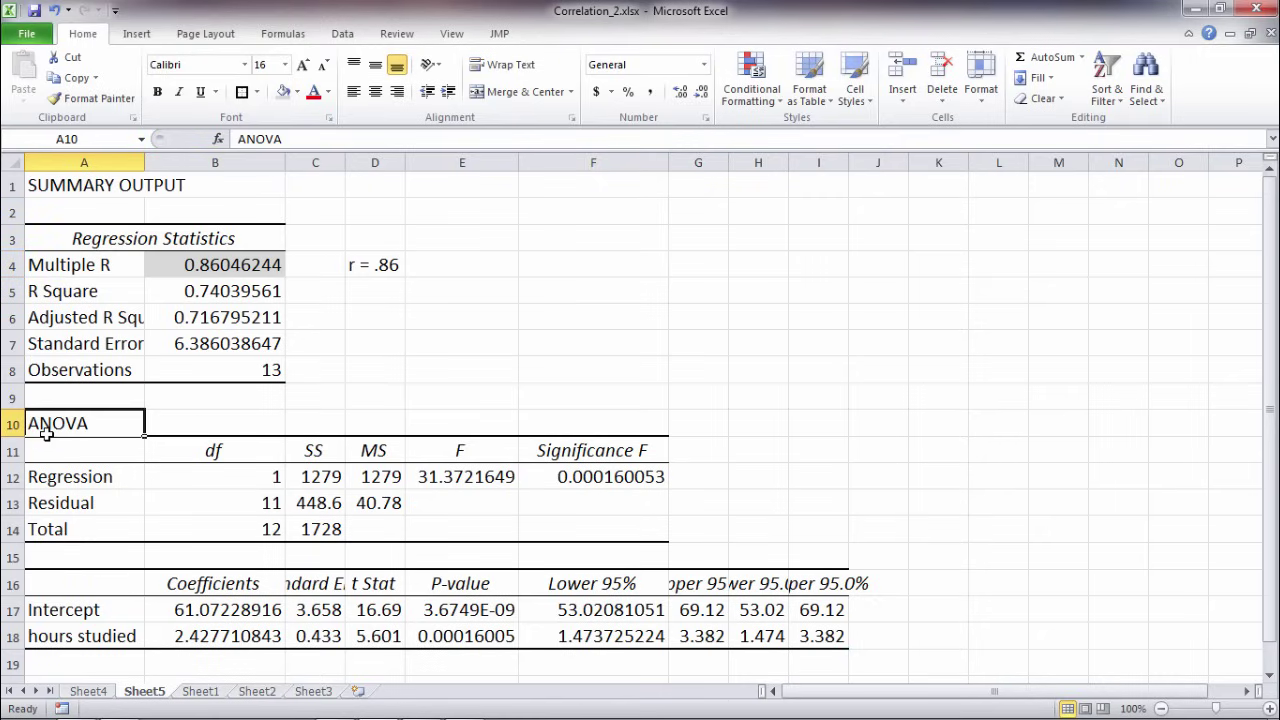
{"action": "left_click", "coordinate": [279, 94]}
{"action": "left_click", "coordinate": [575, 481]}
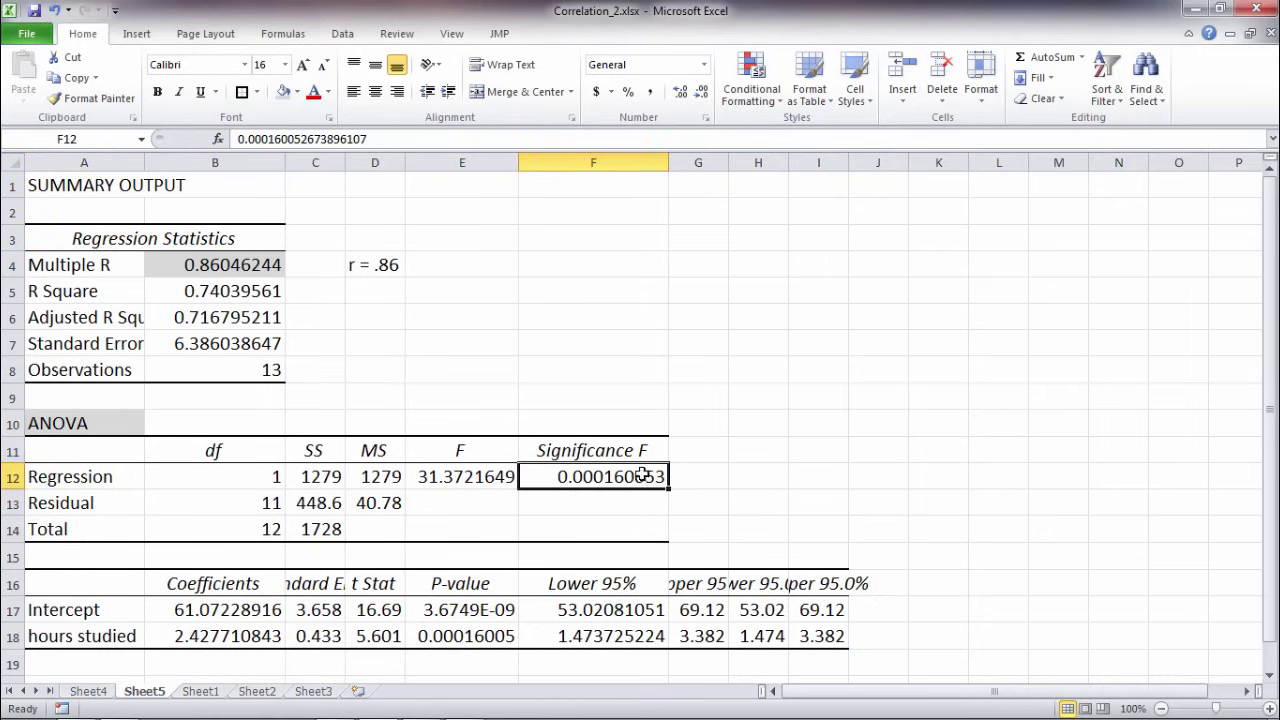
{"action": "left_click", "coordinate": [284, 92]}
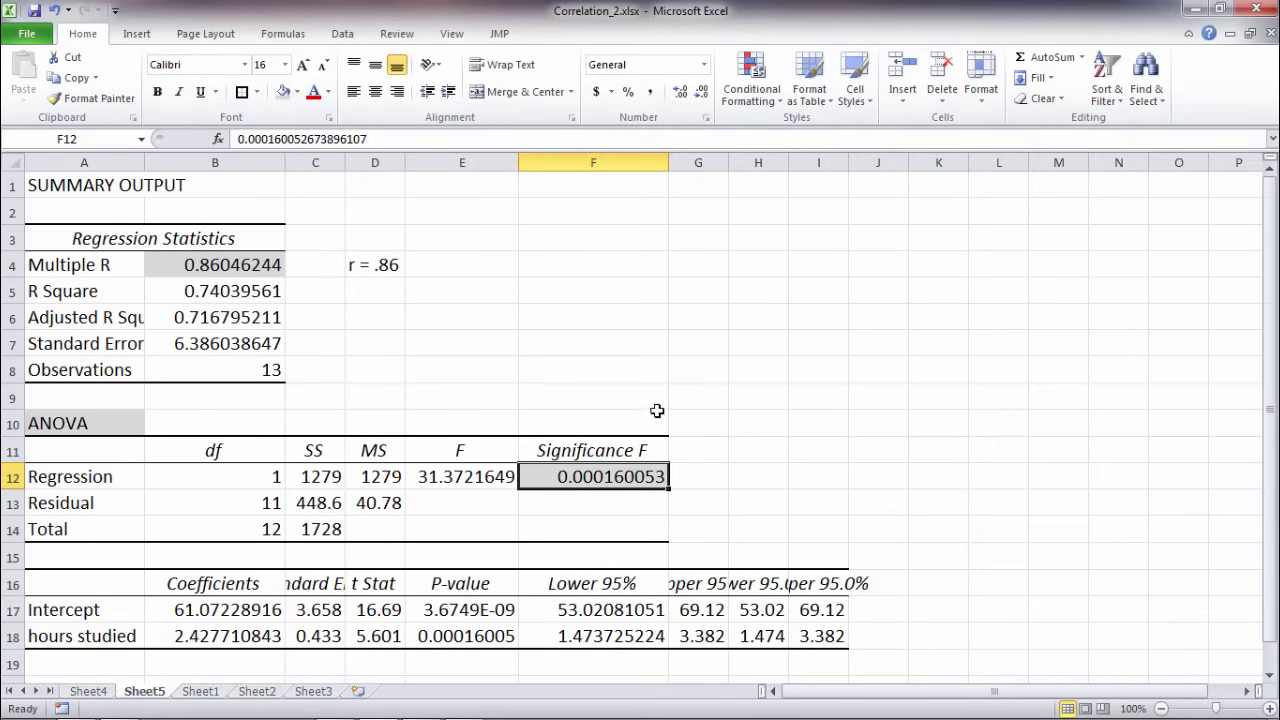
{"action": "left_click", "coordinate": [666, 412]}
{"action": "left_click", "coordinate": [562, 480]}
Widen column E, shade the hours studied P-value grey, and compare it with Significance F
{"action": "left_click_drag", "start_coordinate": [518, 165], "coordinate": [533, 165]}
{"action": "left_click", "coordinate": [492, 637]}
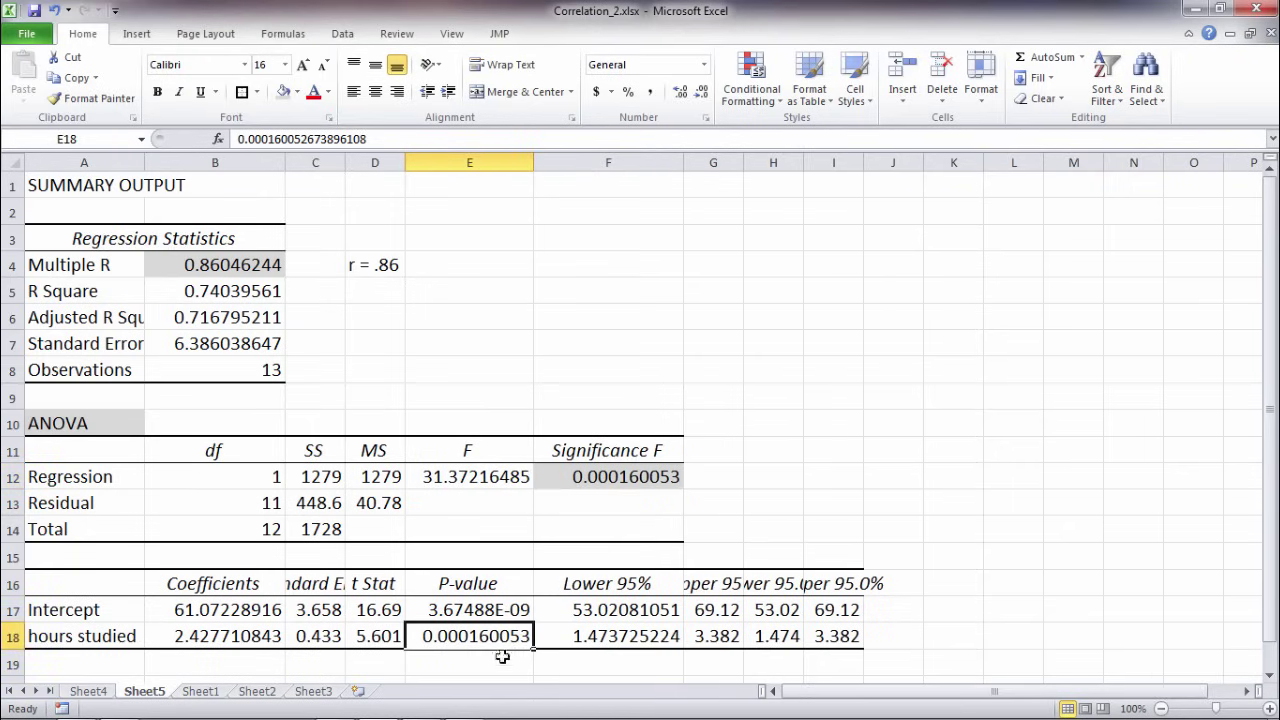
{"action": "left_click", "coordinate": [284, 91]}
{"action": "left_click", "coordinate": [58, 637]}
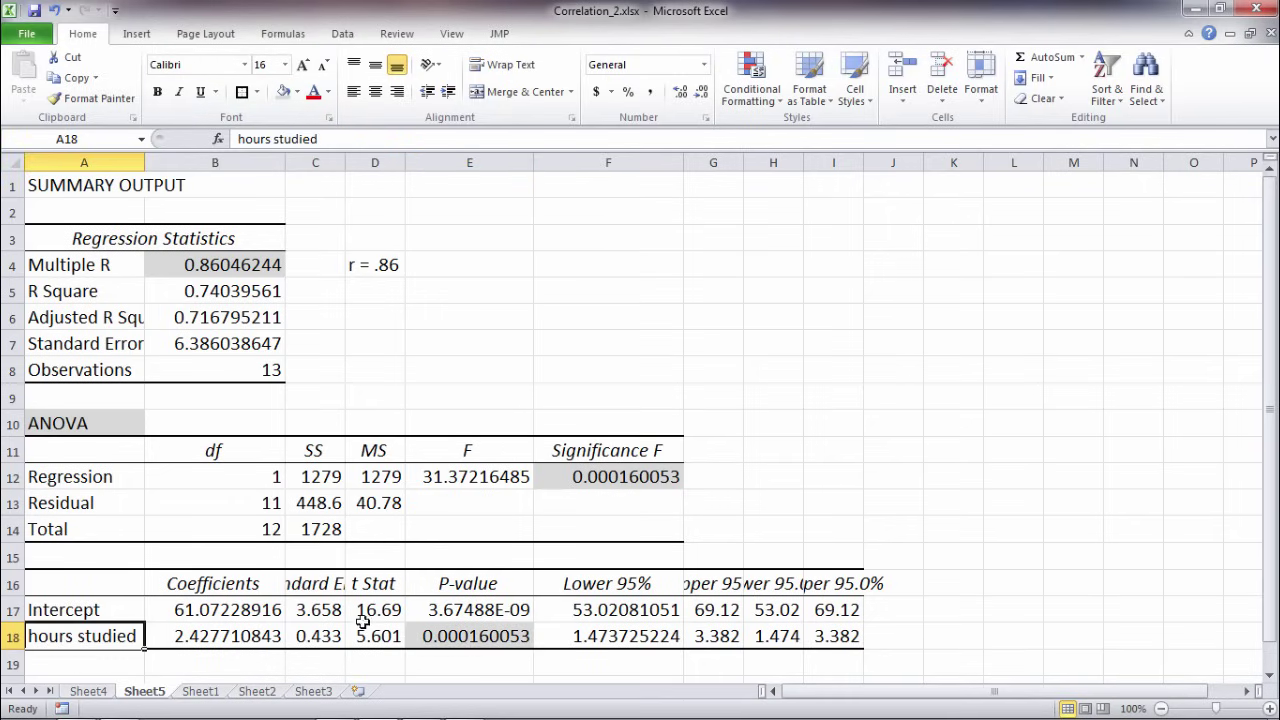
{"action": "left_click", "coordinate": [464, 584], "text": "ctrl"}
{"action": "left_click", "coordinate": [468, 638]}
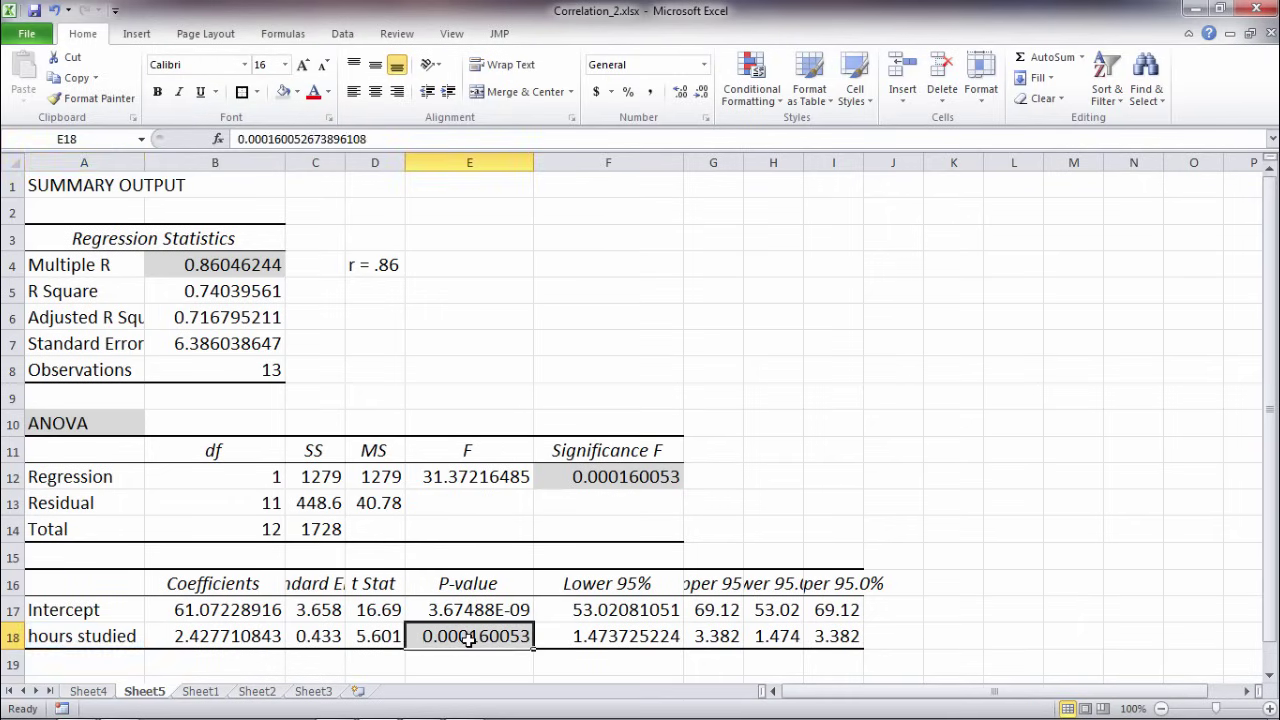
{"action": "left_click", "coordinate": [598, 480], "text": "ctrl"}
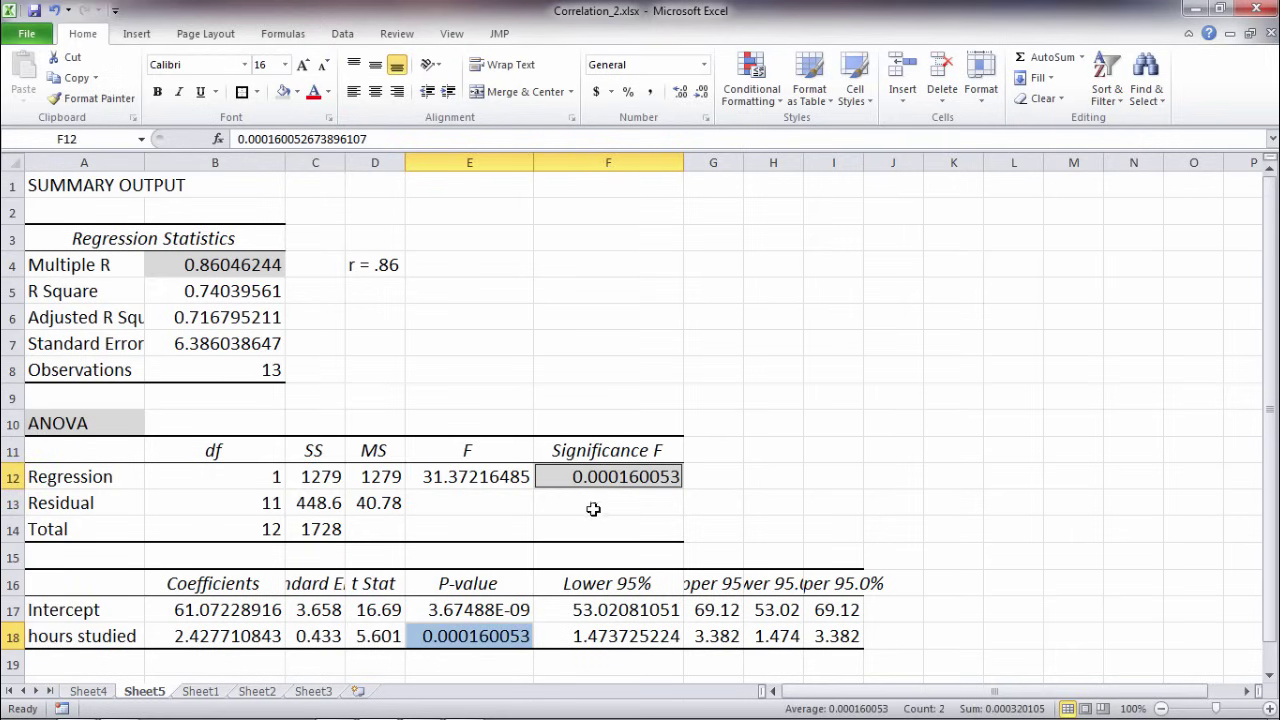
{"action": "left_click", "coordinate": [495, 636], "text": "ctrl"}
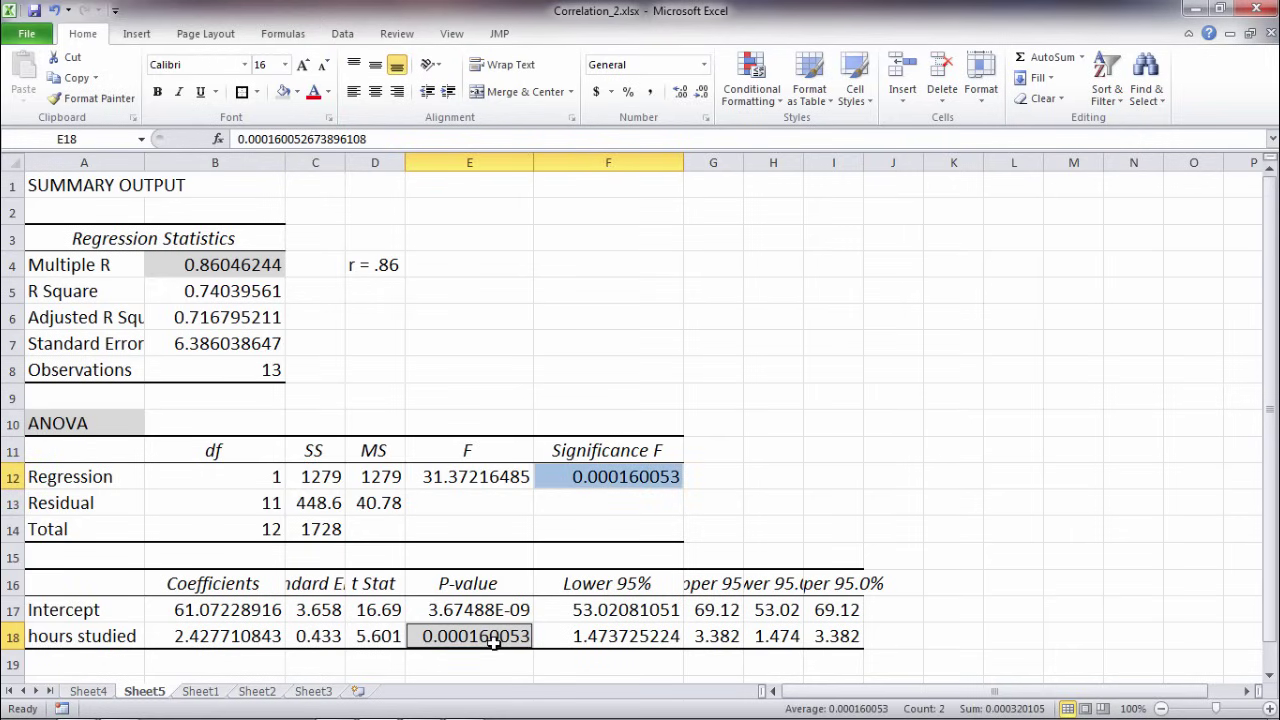
{"action": "left_click", "coordinate": [612, 491]}
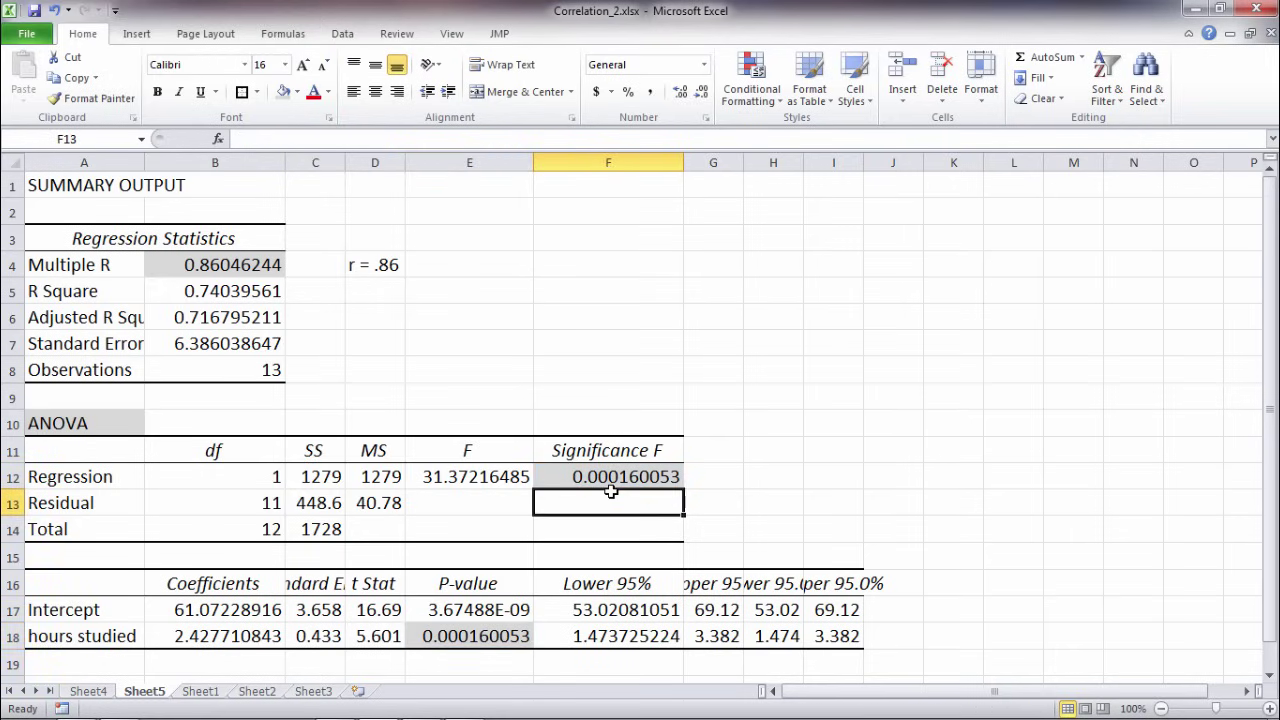
{"action": "left_click", "coordinate": [470, 641]}
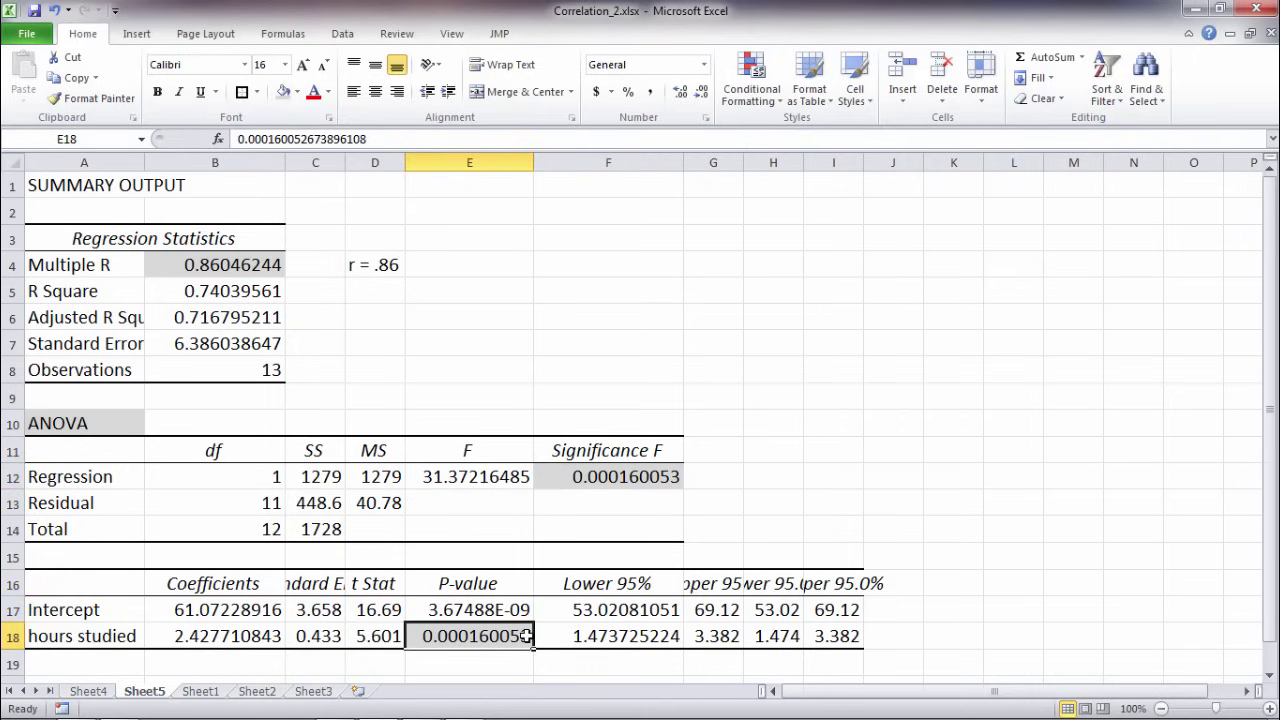
Paste 'alpha = .05' into F7 above the Significance F column
{"action": "left_click", "coordinate": [610, 397]}
{"action": "left_click", "coordinate": [639, 343]}
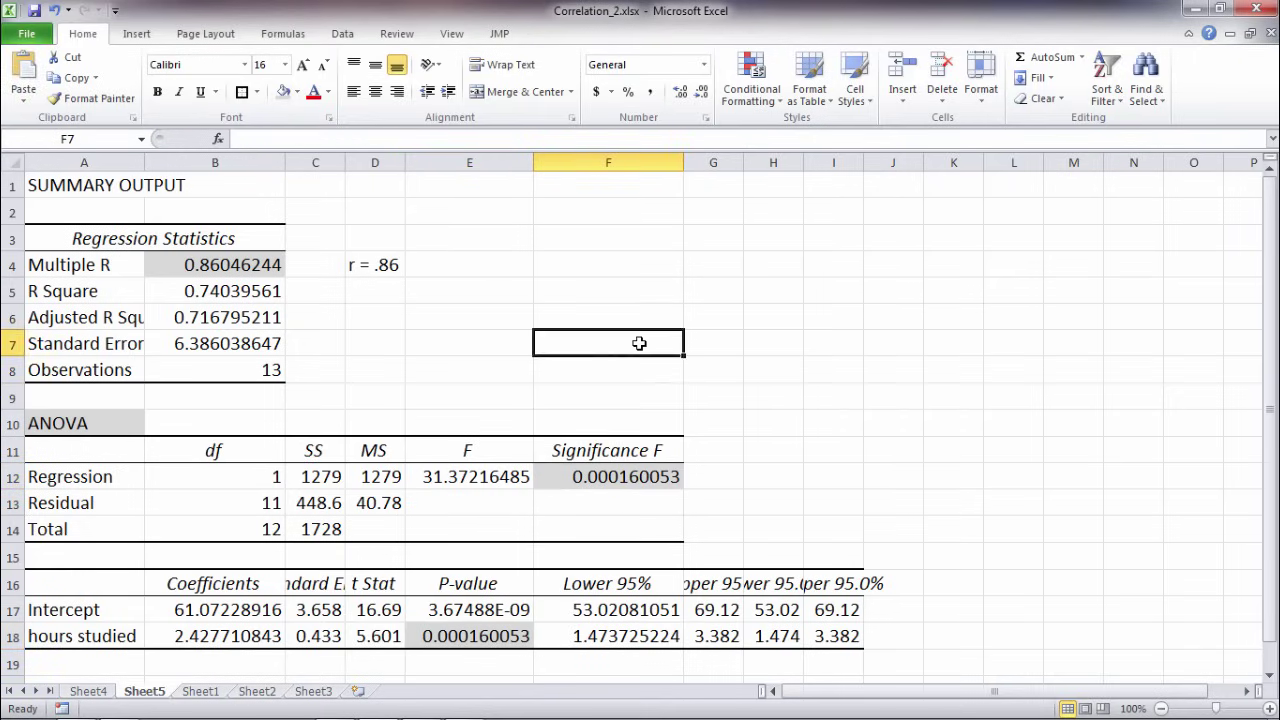
{"action": "type", "text": "alpha = .05"}
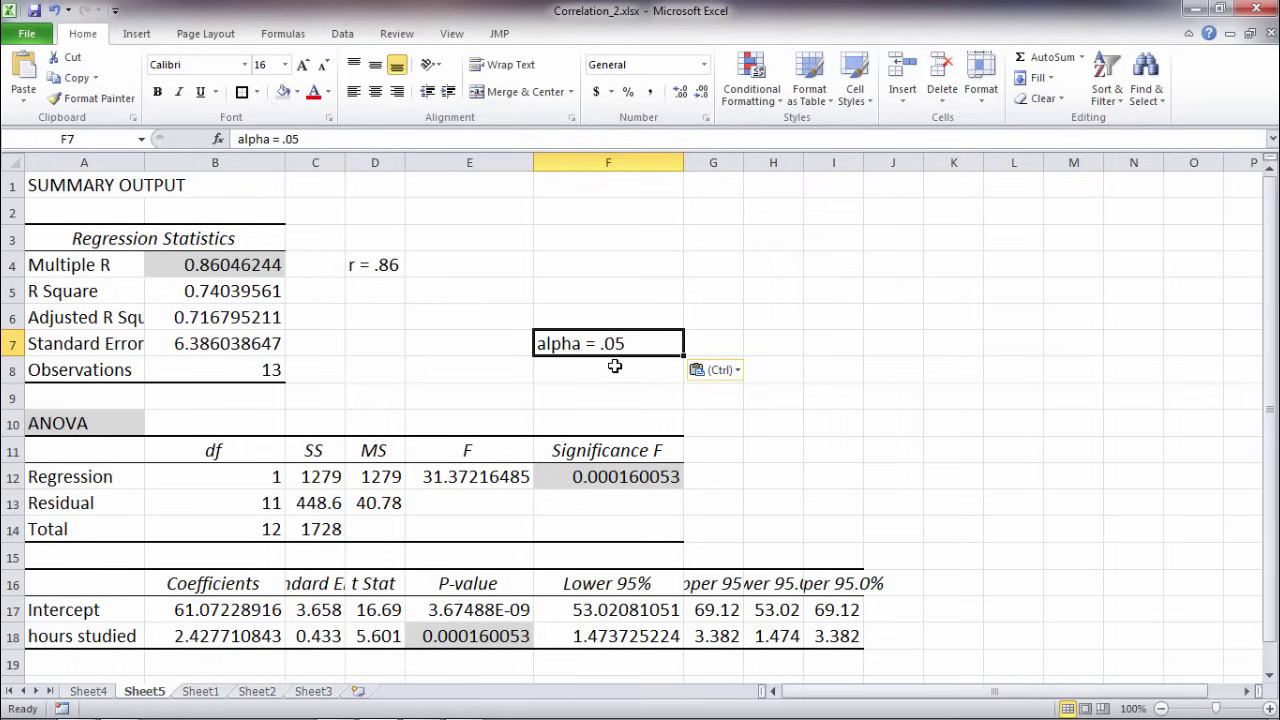
{"action": "key", "text": "Escape"}
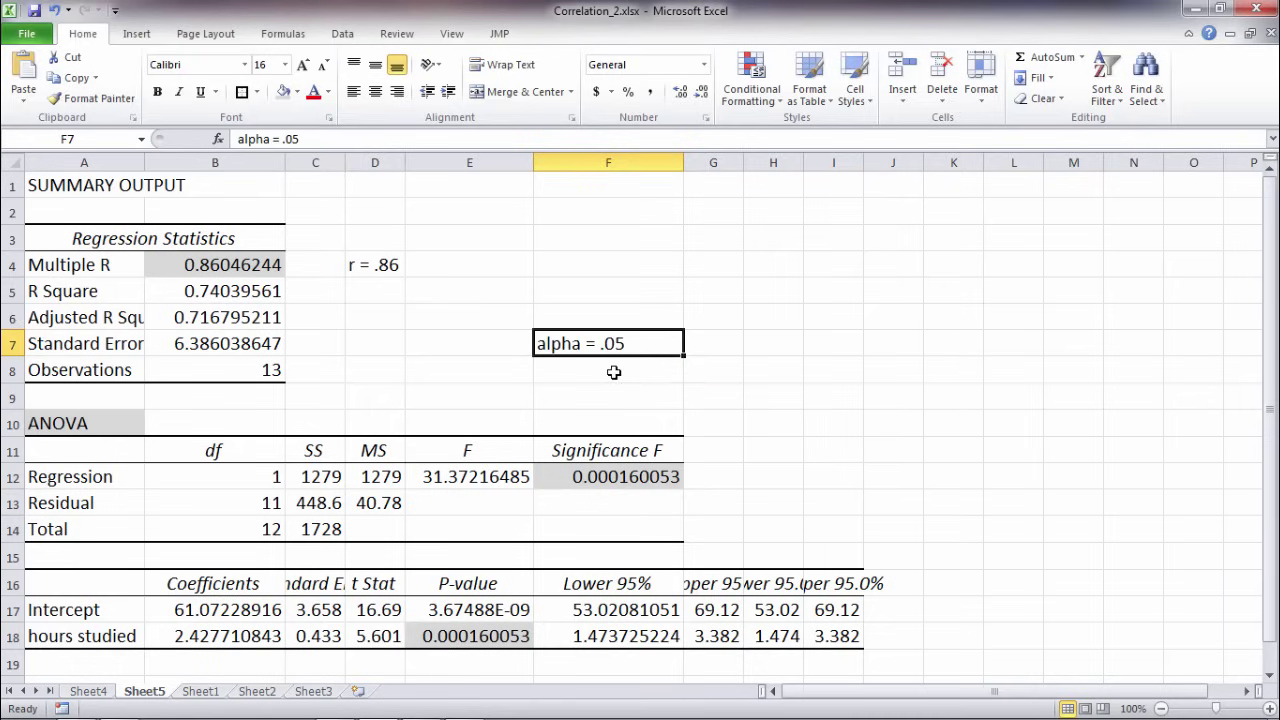
{"action": "left_click", "coordinate": [614, 372]}
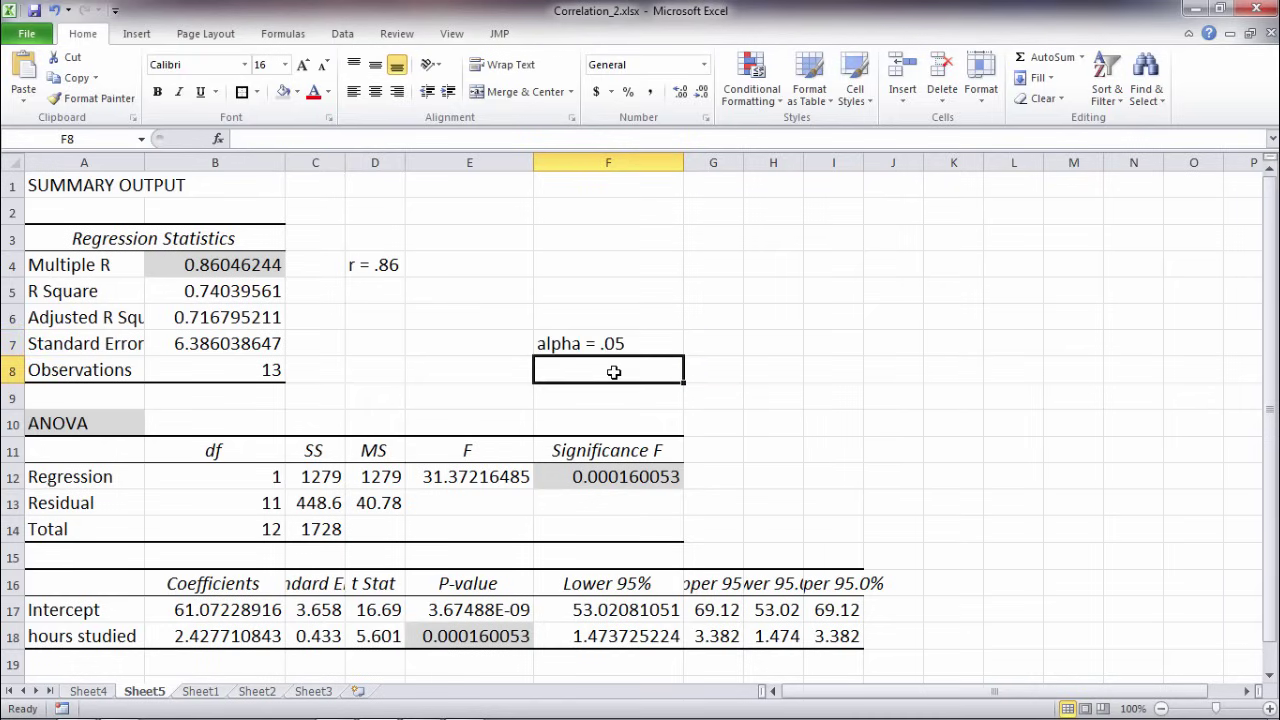
{"action": "left_click", "coordinate": [592, 458]}
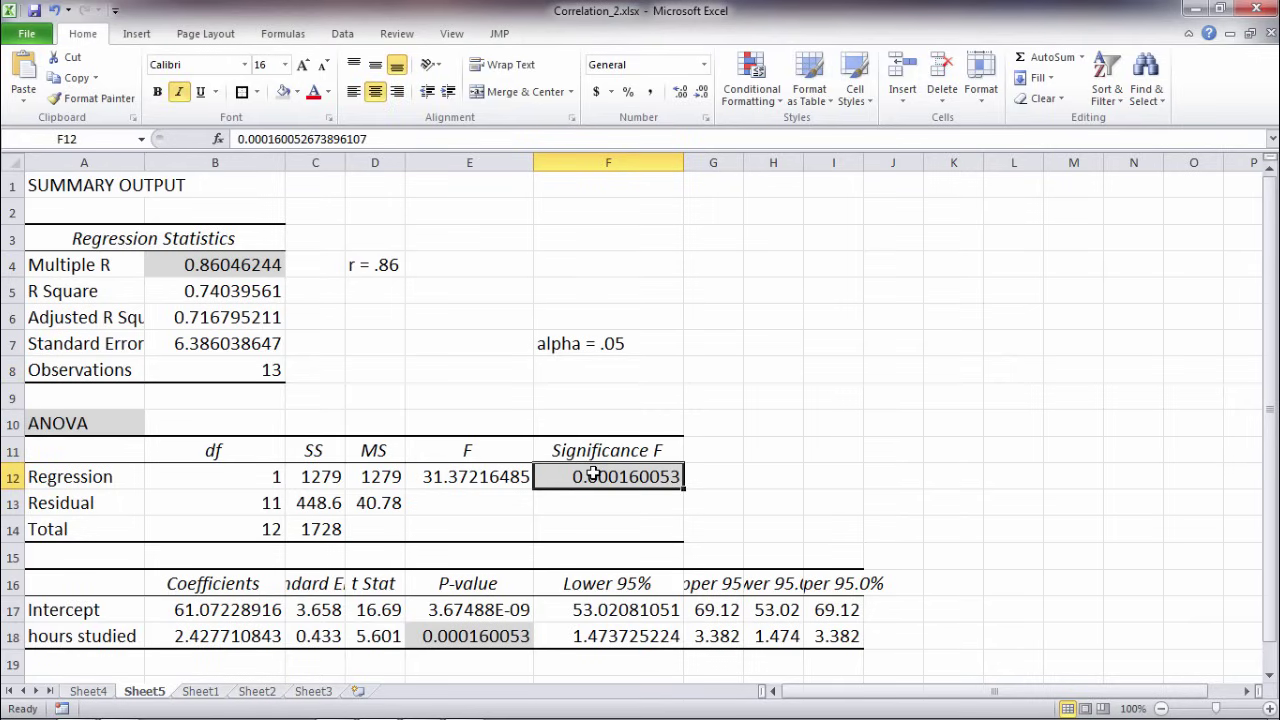
{"action": "left_click", "coordinate": [469, 590]}
{"action": "left_click", "coordinate": [474, 636]}
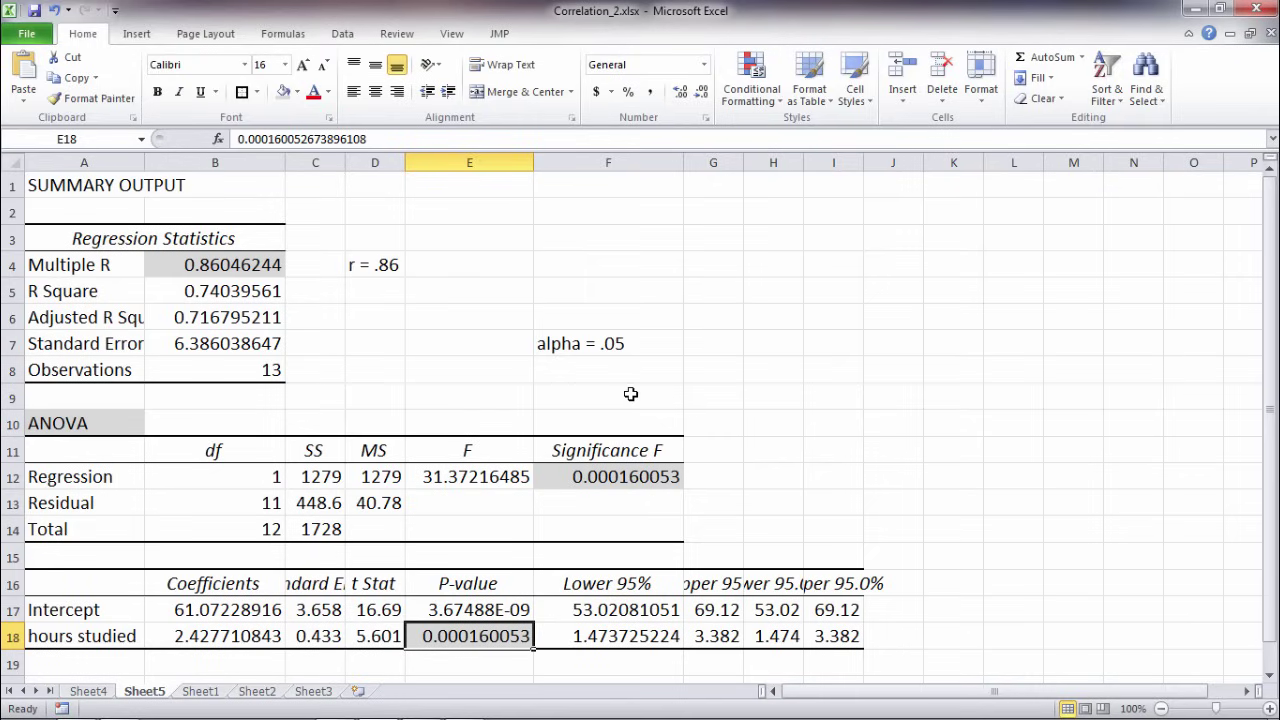
Enter '.0001 < .05' in F9 and the decision 'SIGNIFICANT' in F10
{"action": "left_click", "coordinate": [591, 395]}
{"action": "type", "text": ".0001 < .0"}
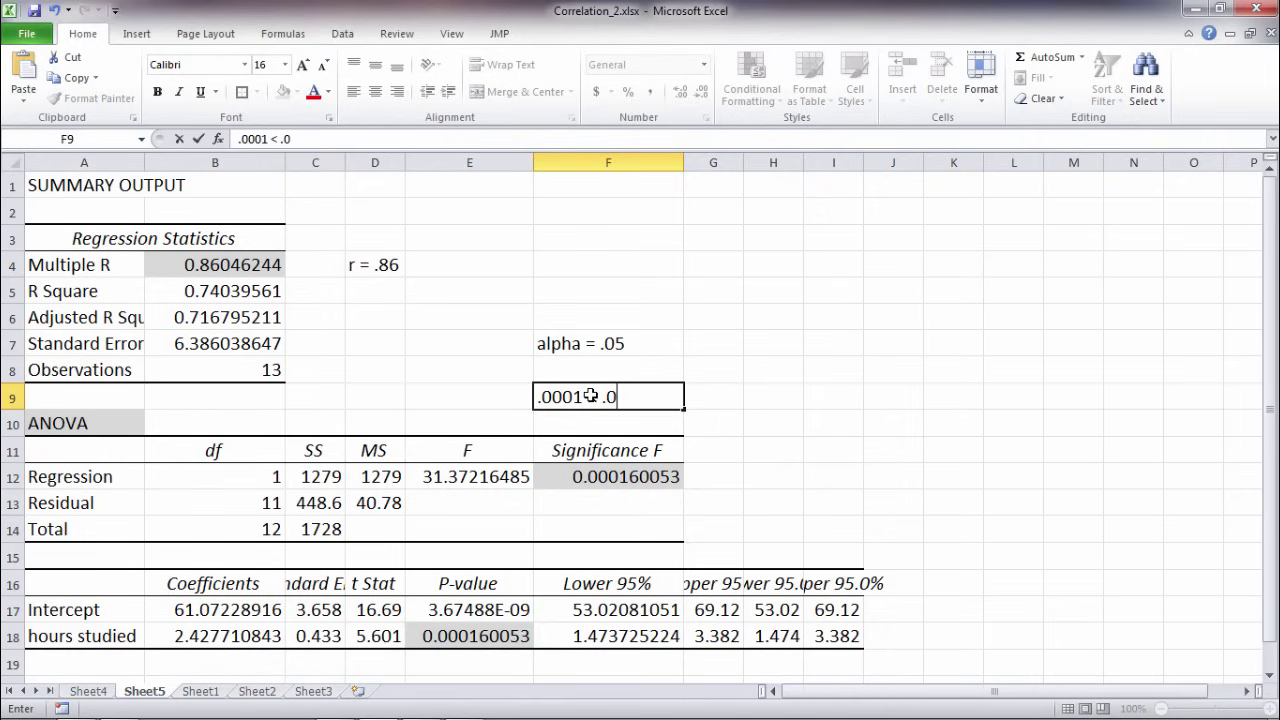
{"action": "type", "text": "5"}
{"action": "key", "text": "Return"}
{"action": "type", "text": "S"}
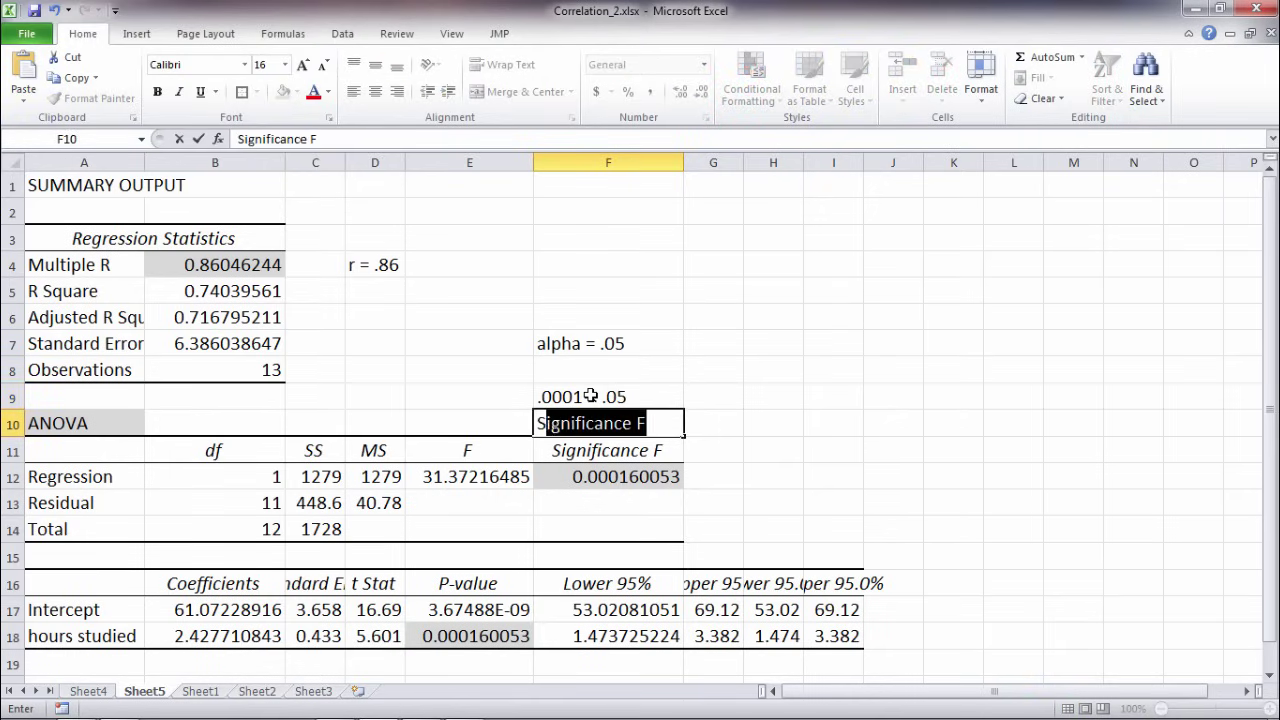
{"action": "type", "text": "IGNIFICANT"}
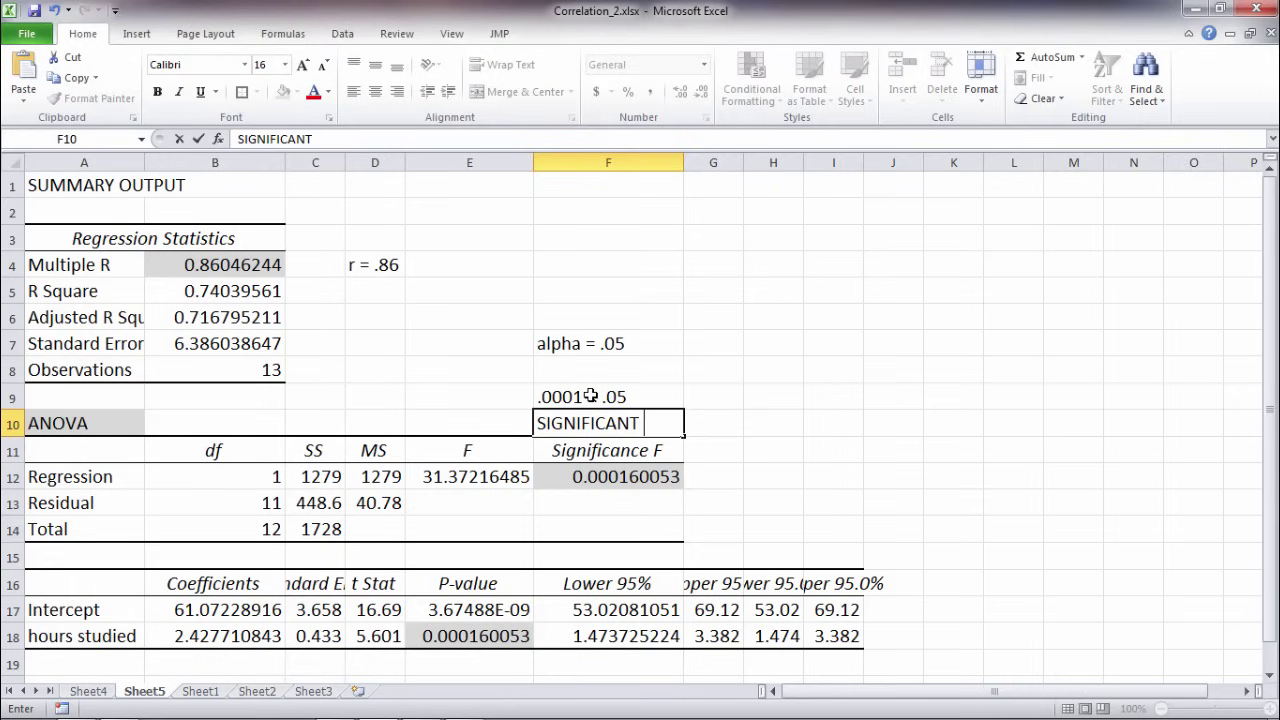
{"action": "left_click", "coordinate": [808, 430]}
{"action": "left_click", "coordinate": [375, 288]}
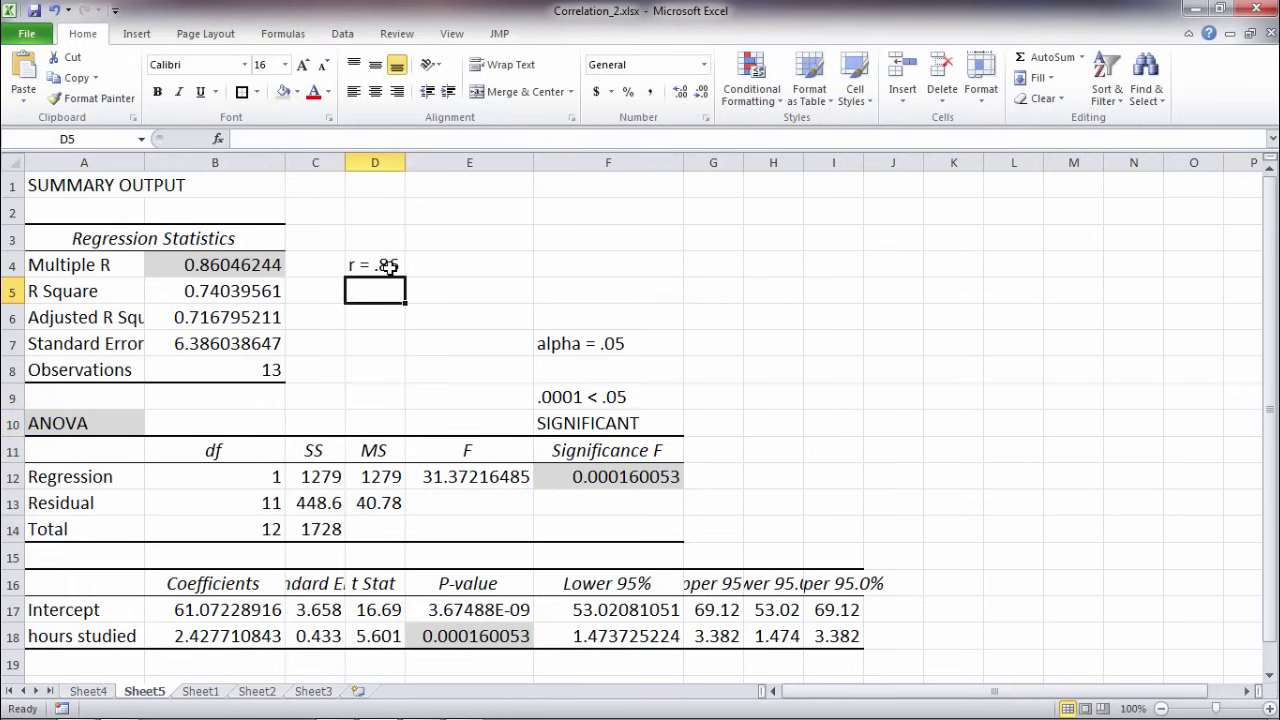
Switch to Sheet1 and review its data headings and the exam grade of 80
{"action": "left_click", "coordinate": [592, 423]}
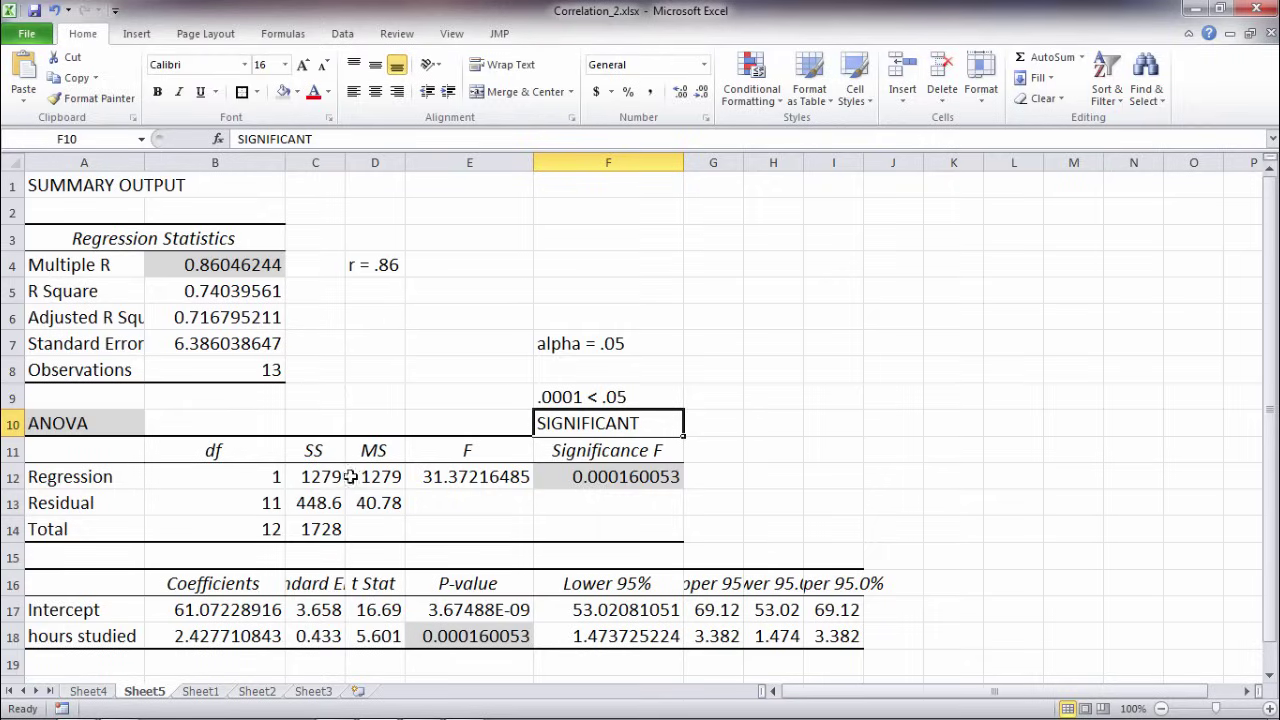
{"action": "left_click", "coordinate": [203, 692]}
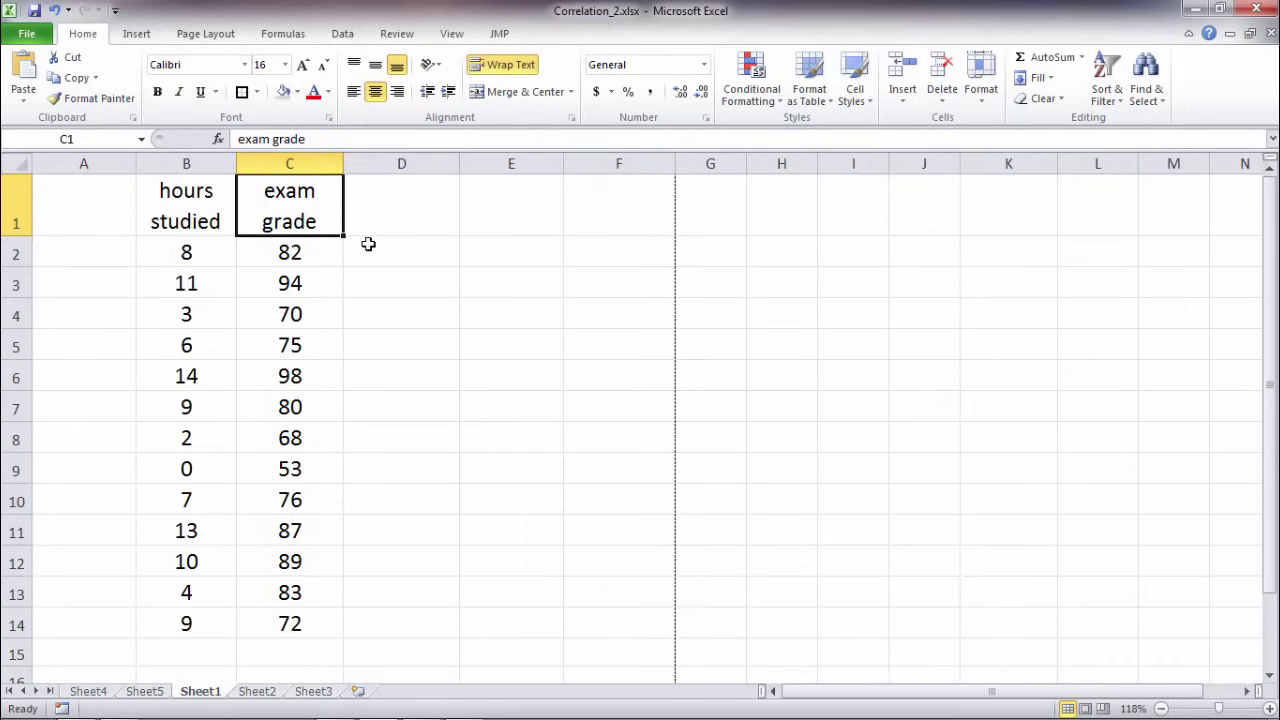
{"action": "left_click_drag", "start_coordinate": [157, 206], "coordinate": [271, 200]}
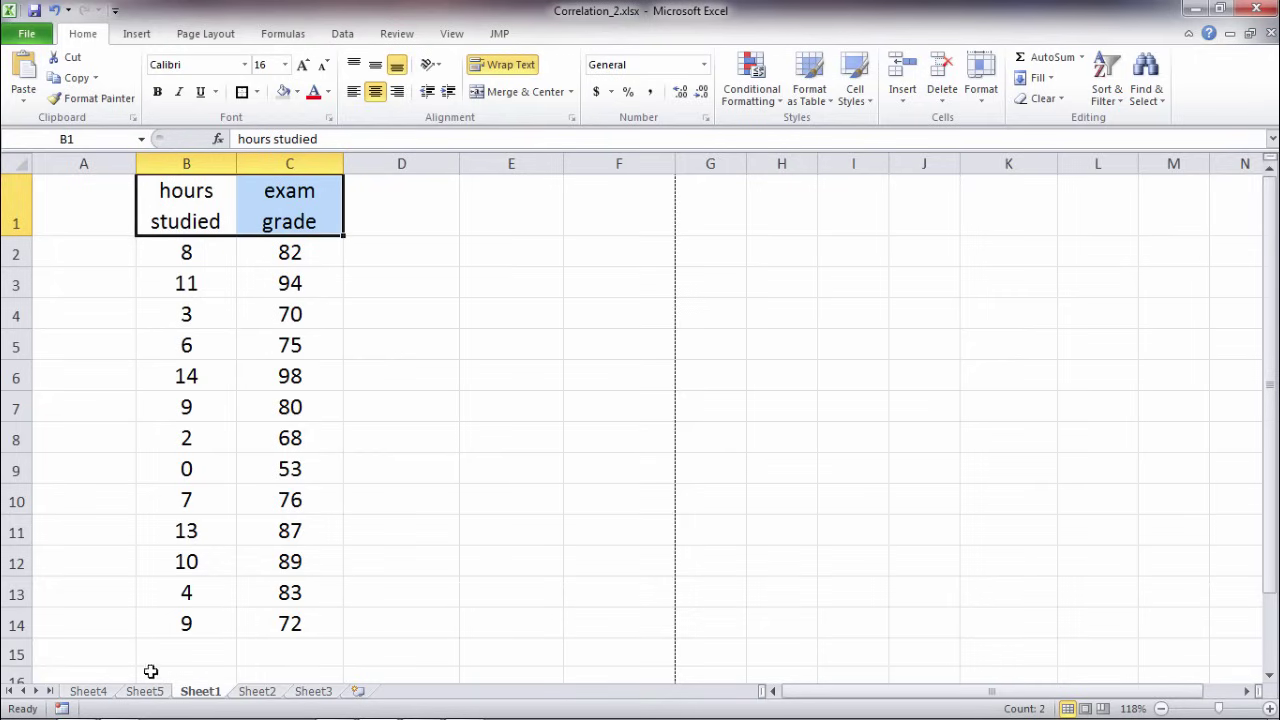
{"action": "left_click", "coordinate": [280, 425]}
{"action": "left_click", "coordinate": [338, 395]}
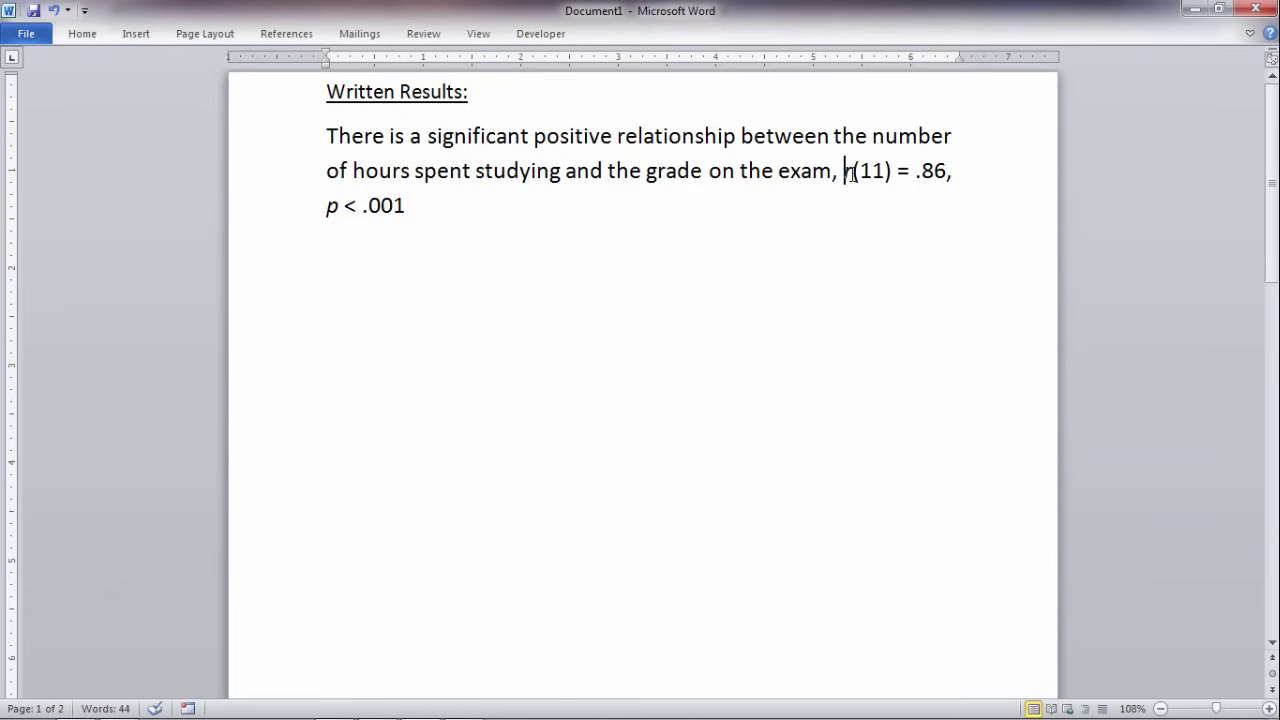
Below the results paragraph, write the working df = N – 2 and df = 13 – 2 = 11
{"action": "left_click_drag", "start_coordinate": [843, 170], "coordinate": [890, 178]}
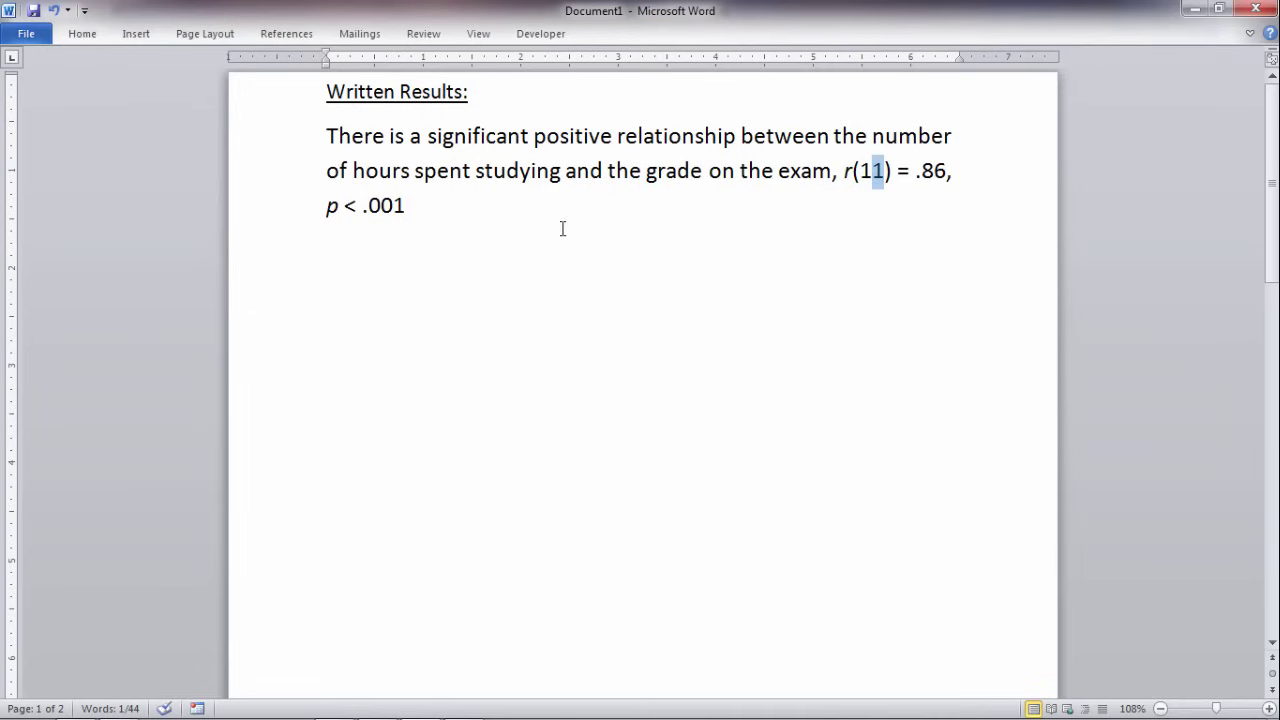
{"action": "left_click", "coordinate": [476, 231]}
{"action": "key", "text": "Return"}
{"action": "key", "text": "Return"}
{"action": "type", "text": "df"}
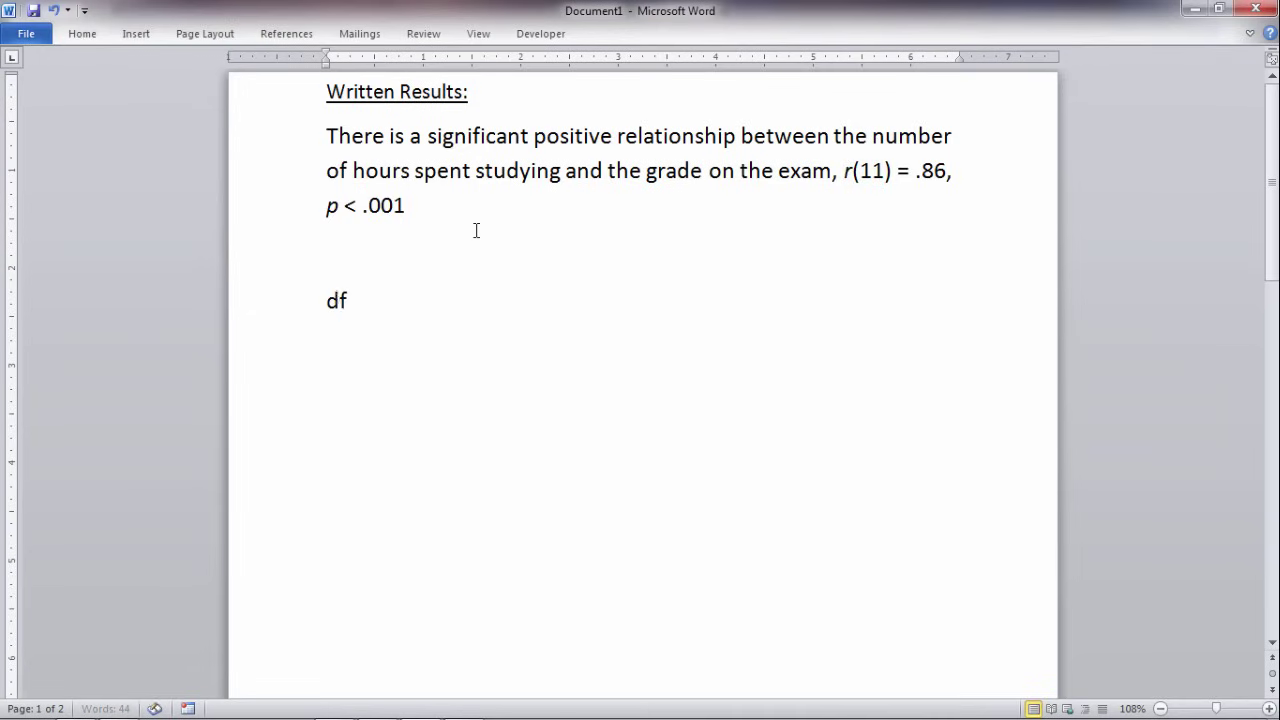
{"action": "type", "text": " = N - 2"}
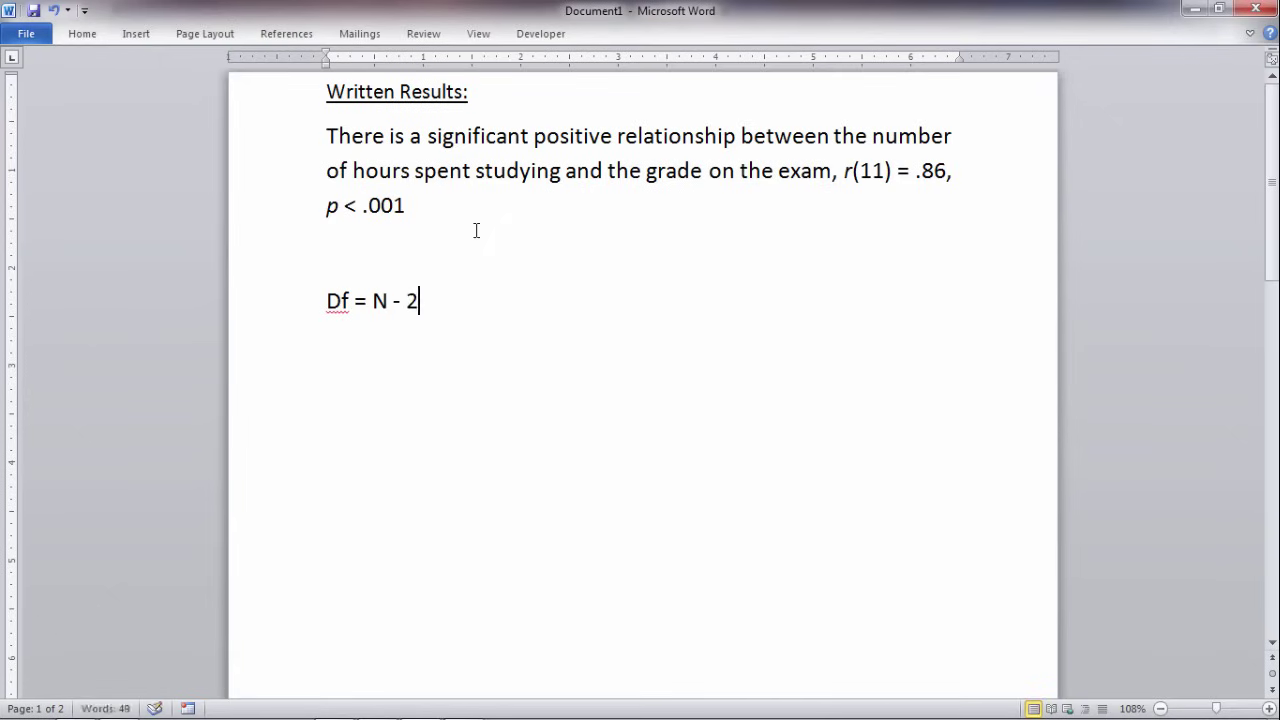
{"action": "key", "text": "Return"}
{"action": "type", "text": "df ="}
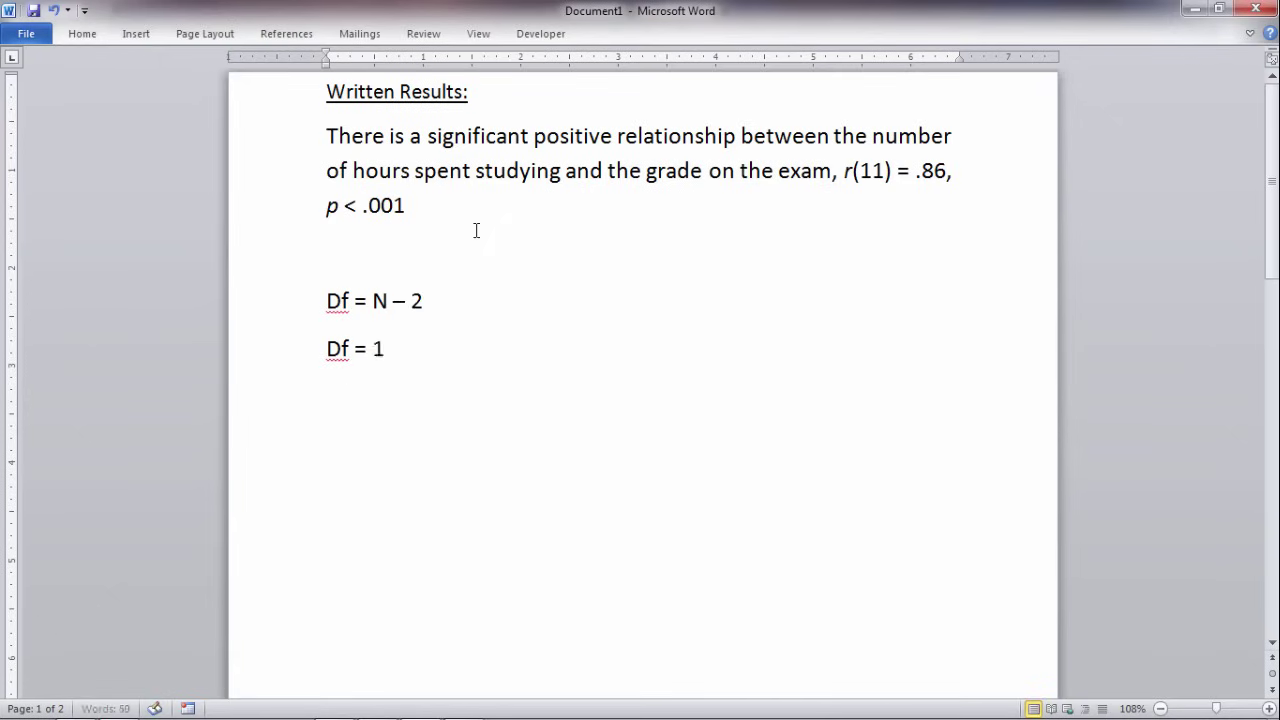
{"action": "type", "text": "3 - 2"}
{"action": "key", "text": "Return"}
{"action": "type", "text": "= 11"}
Correct 'Df' to lowercase on both working lines and review the r and p values
{"action": "key", "text": "Home"}
{"action": "key", "text": "Delete"}
{"action": "type", "text": "d"}
{"action": "key", "text": "Up"}
{"action": "key", "text": "BackSpace"}
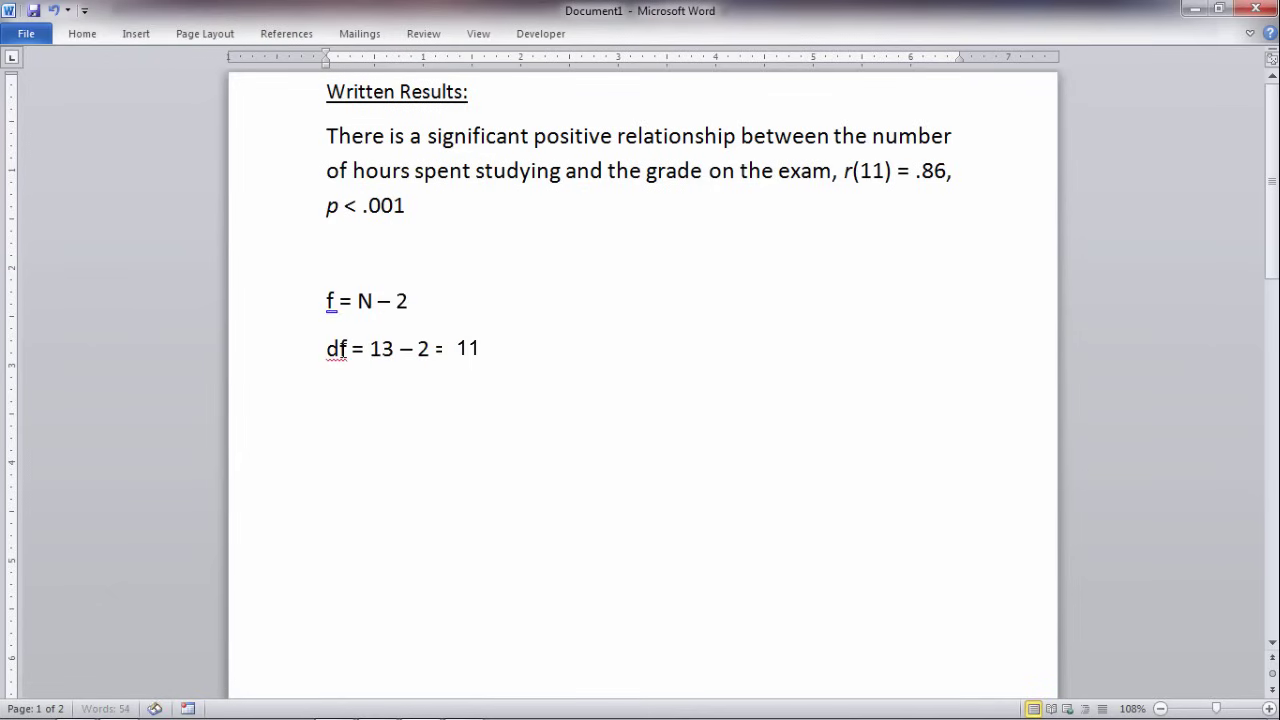
{"action": "type", "text": "d"}
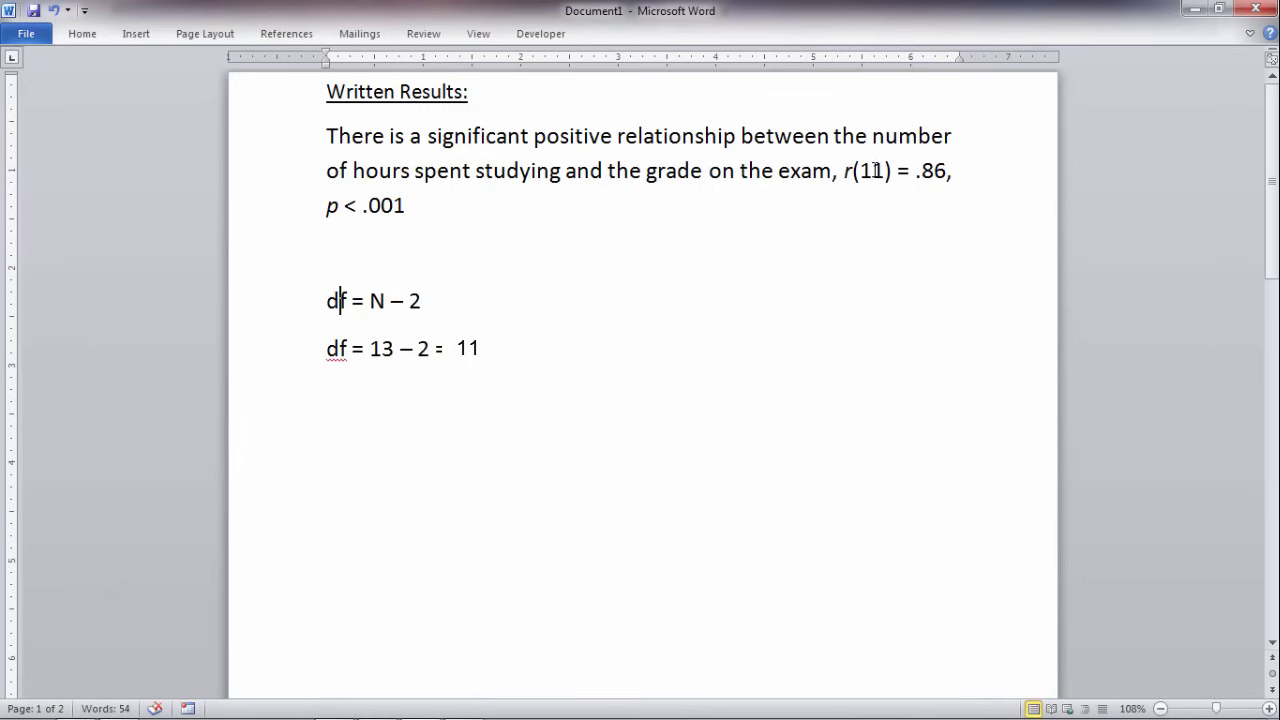
{"action": "double_click", "coordinate": [921, 170]}
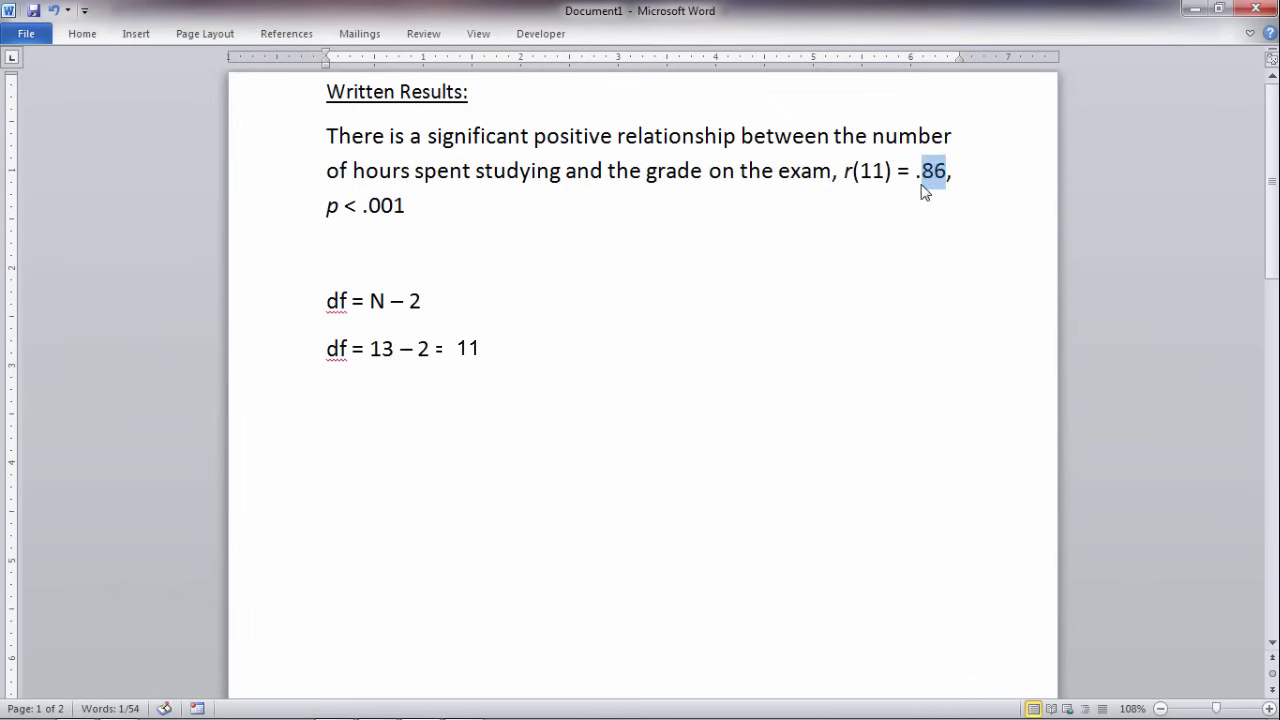
{"action": "key", "text": "Left"}
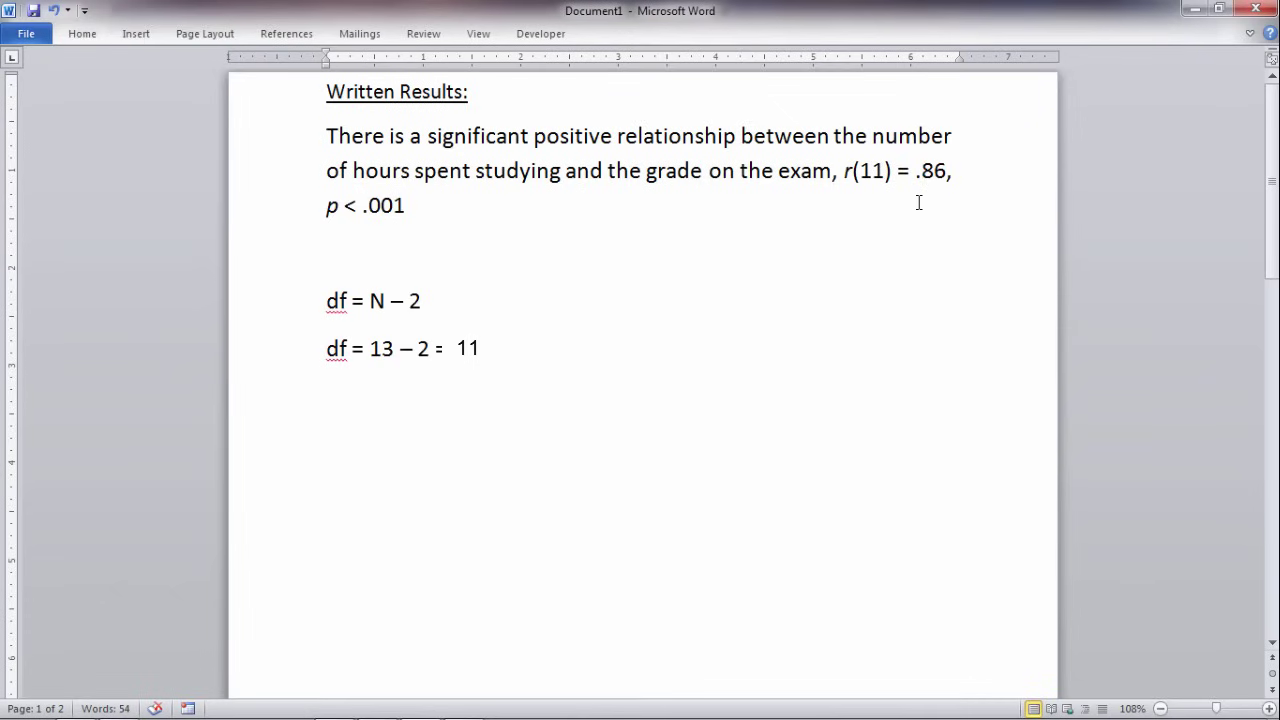
{"action": "left_click_drag", "start_coordinate": [327, 206], "coordinate": [404, 208]}
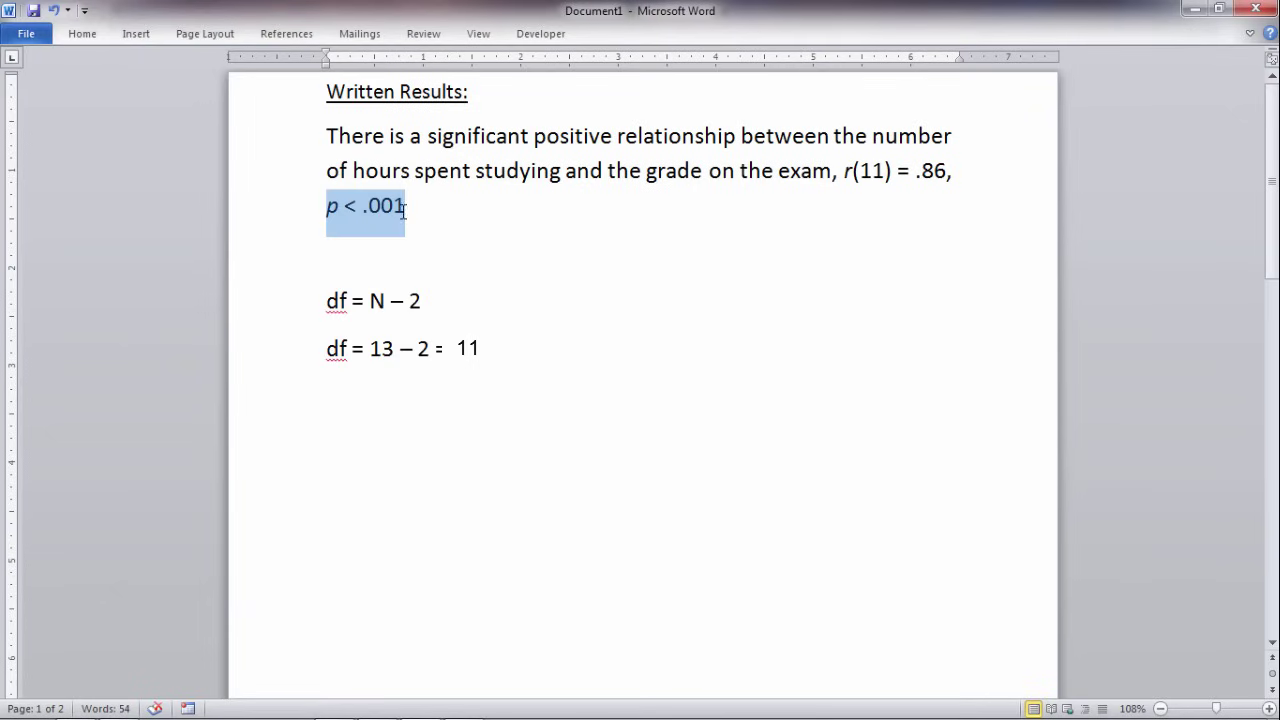
Type 'p < .05' on a new line below the p < .001 result
{"action": "left_click", "coordinate": [420, 207]}
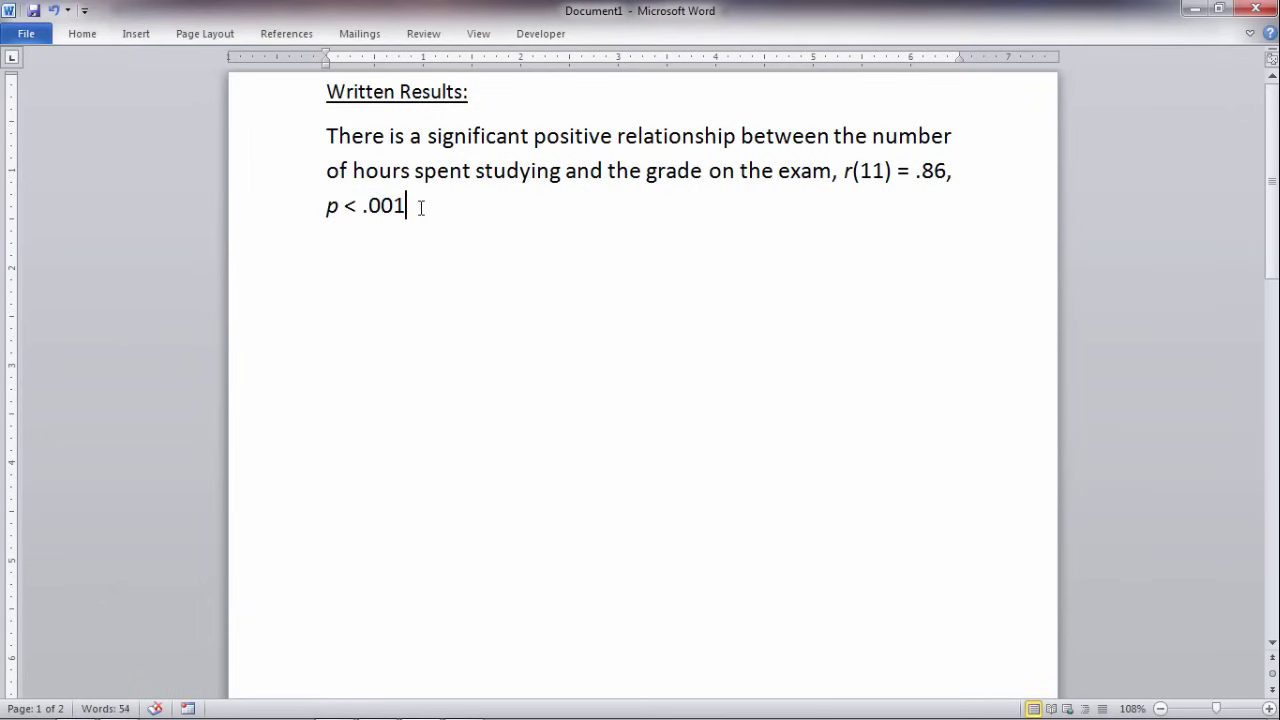
{"action": "key", "text": "Down"}
{"action": "type", "text": "p "}
{"action": "type", "text": "< .0"}
{"action": "type", "text": "5"}
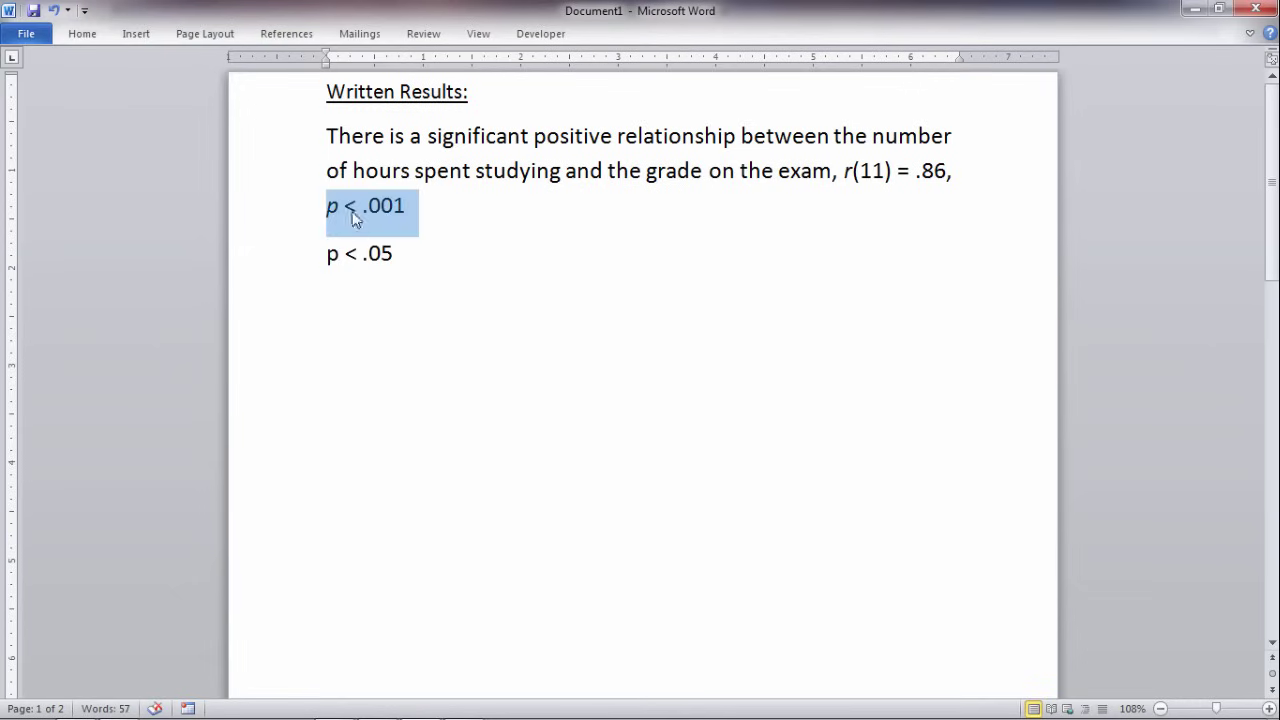
{"action": "left_click", "coordinate": [290, 210]}
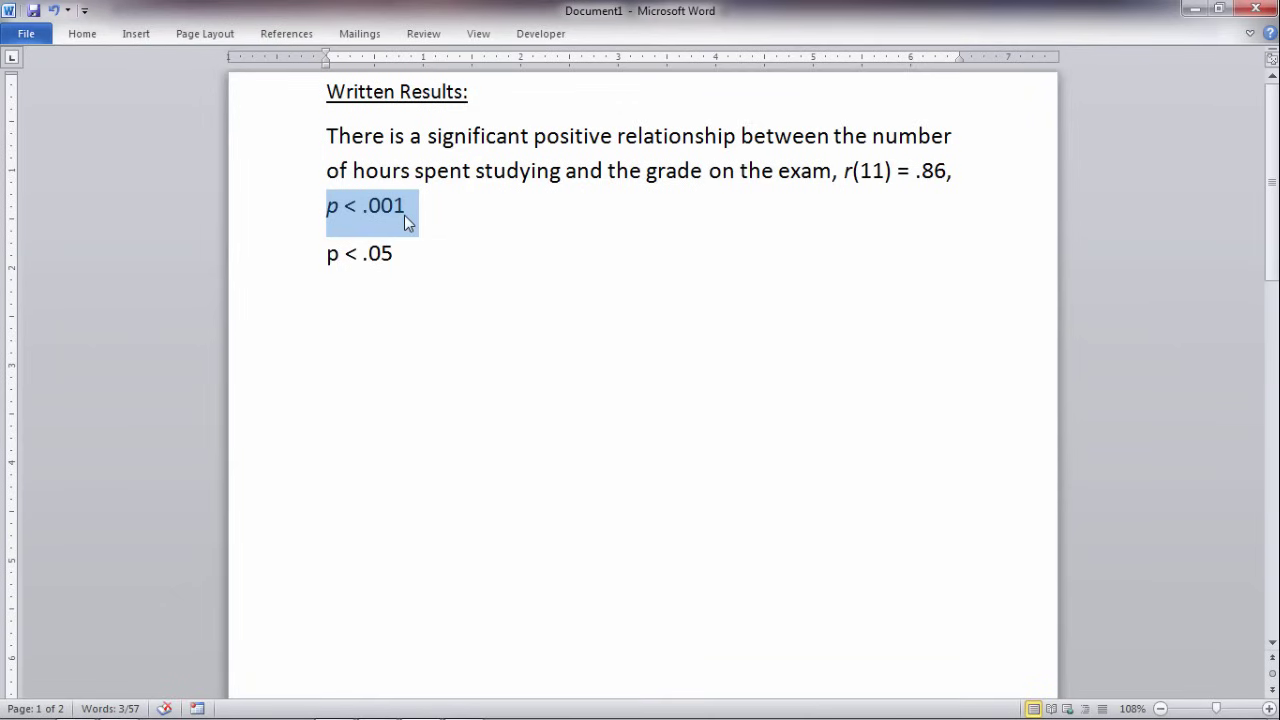
{"action": "left_click", "coordinate": [291, 262]}
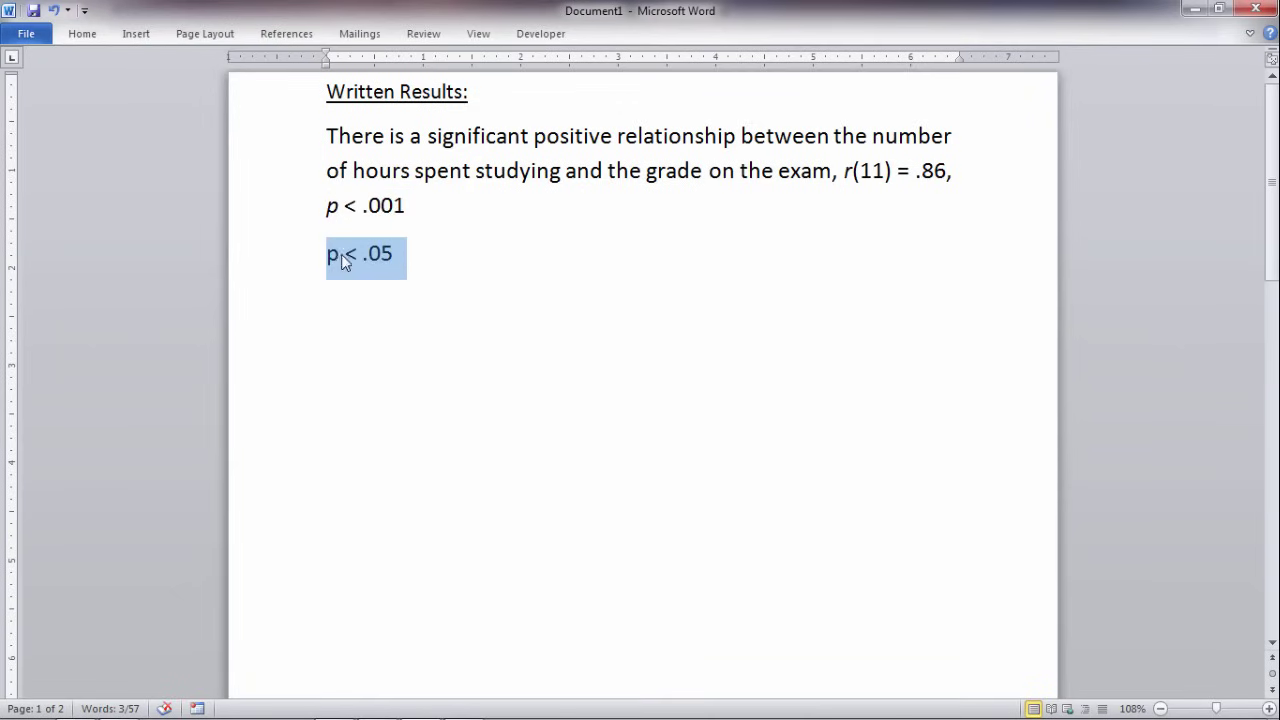
Append '(alpha = .05)' to that line and compare it with p < .001
{"action": "left_click", "coordinate": [411, 262]}
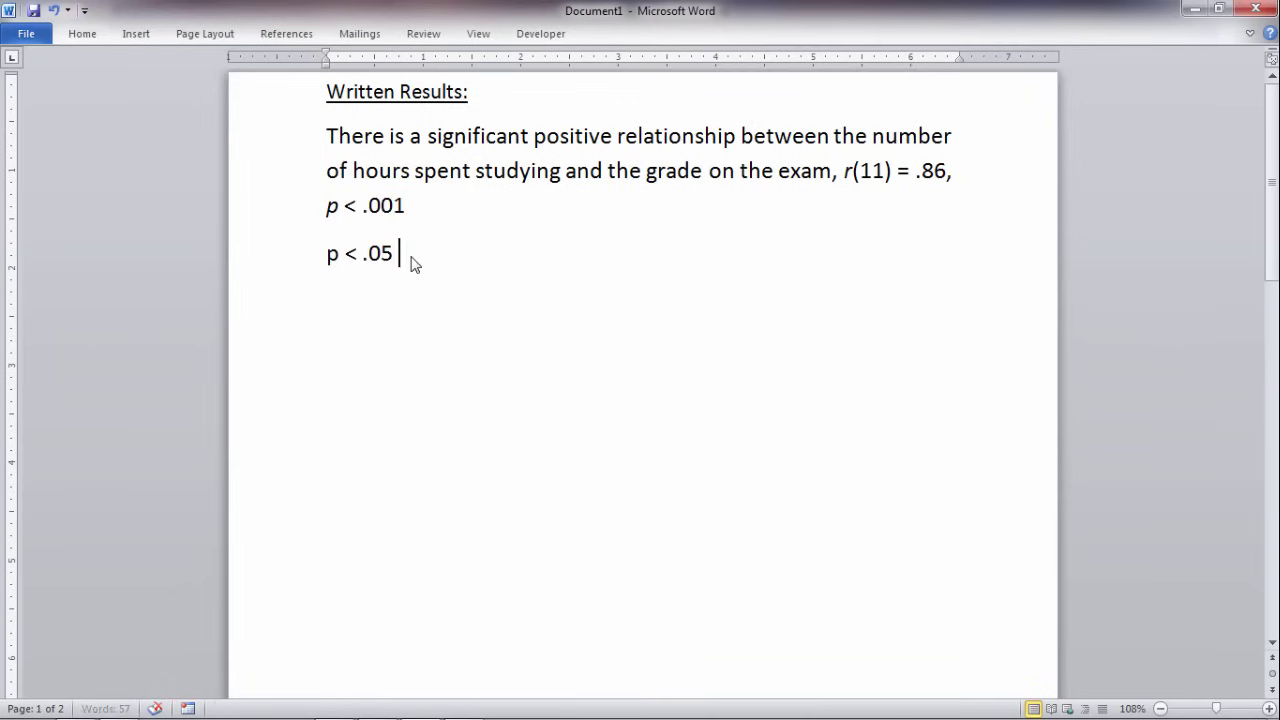
{"action": "type", "text": "(alpha = ."}
{"action": "type", "text": "05"}
{"action": "type", "text": ")"}
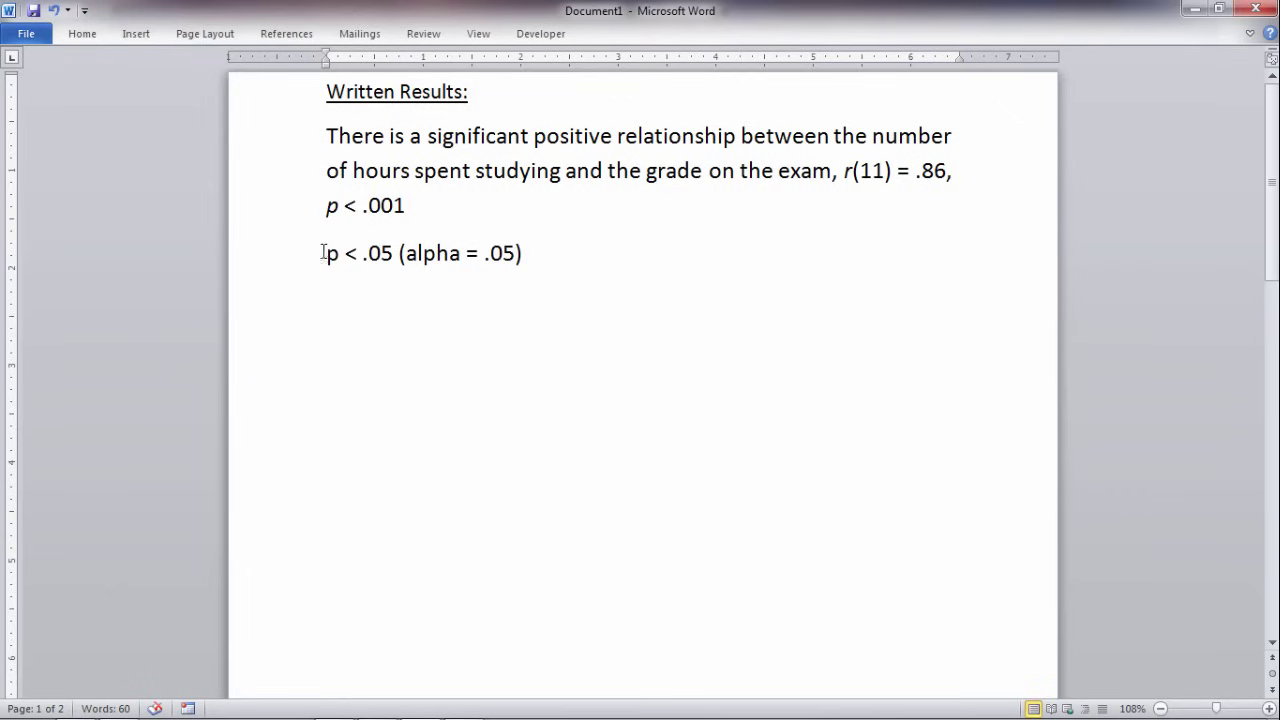
{"action": "left_click_drag", "start_coordinate": [322, 253], "coordinate": [380, 255]}
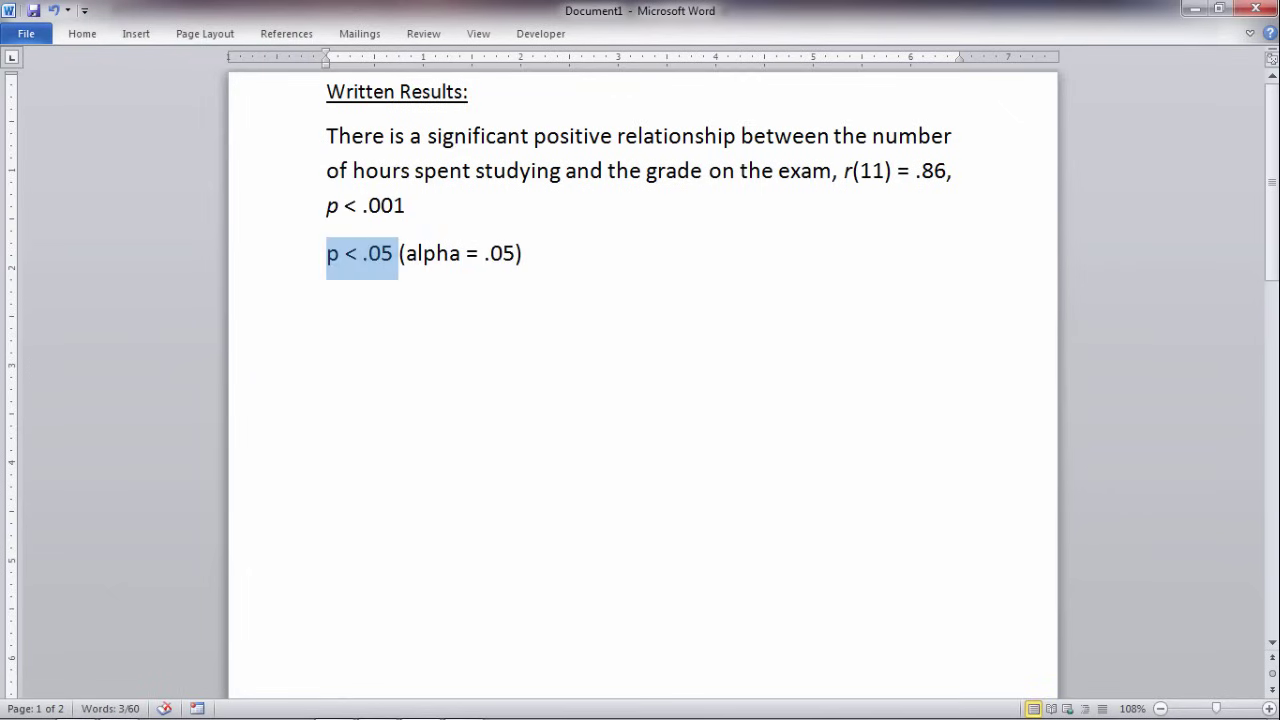
{"action": "left_click_drag", "start_coordinate": [322, 212], "coordinate": [400, 224]}
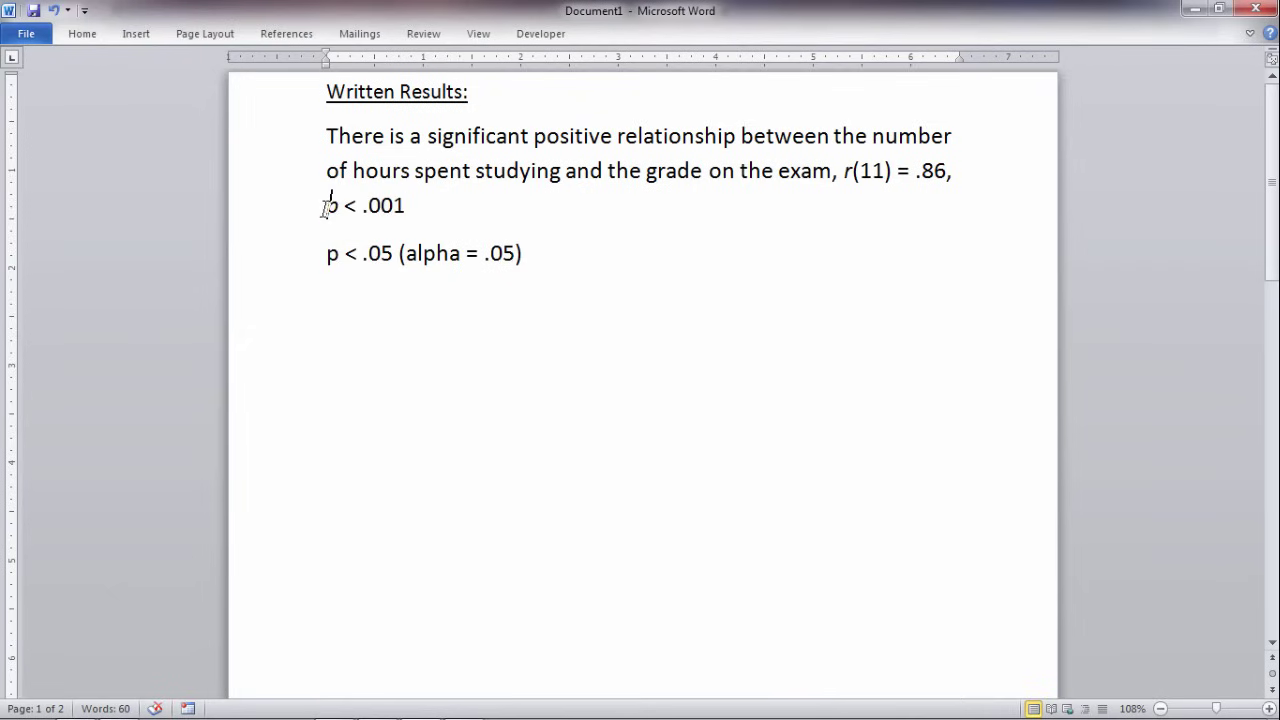
{"action": "left_click_drag", "start_coordinate": [326, 210], "coordinate": [405, 212]}
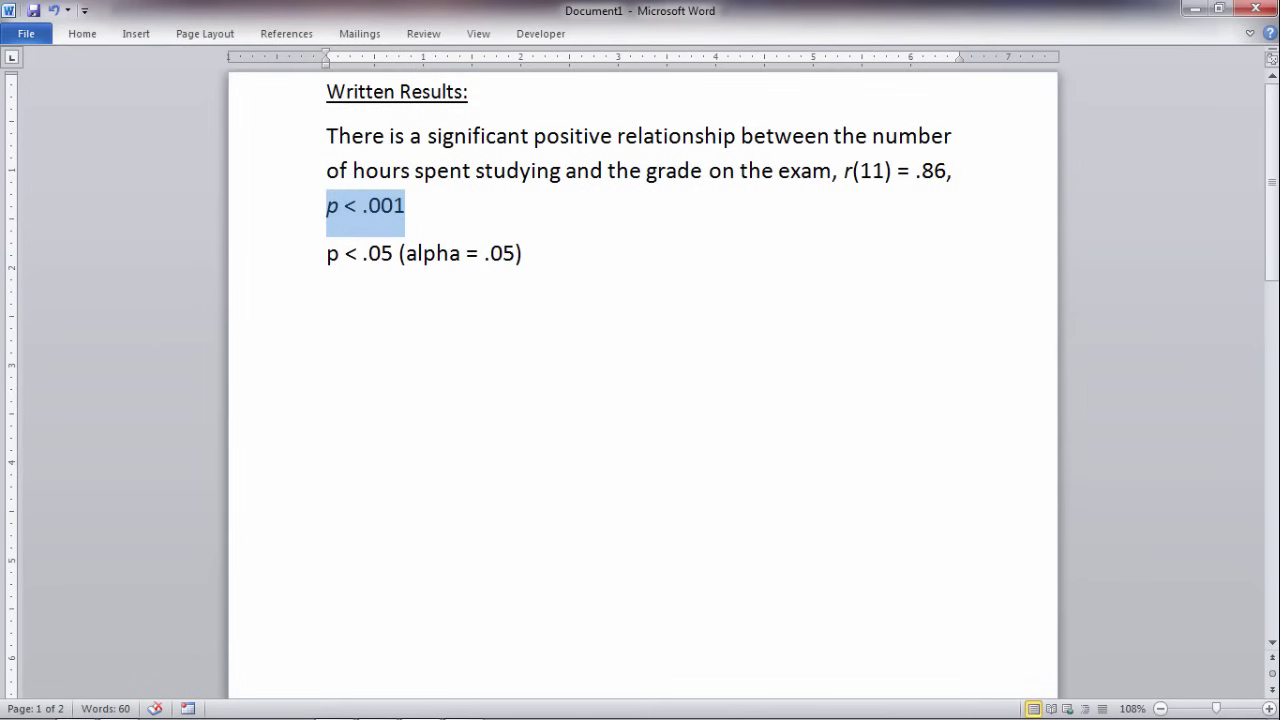
Back in Excel on Sheet5, enter '< .001' in F13 below the Significance F value
{"action": "key", "text": "alt+Tab"}
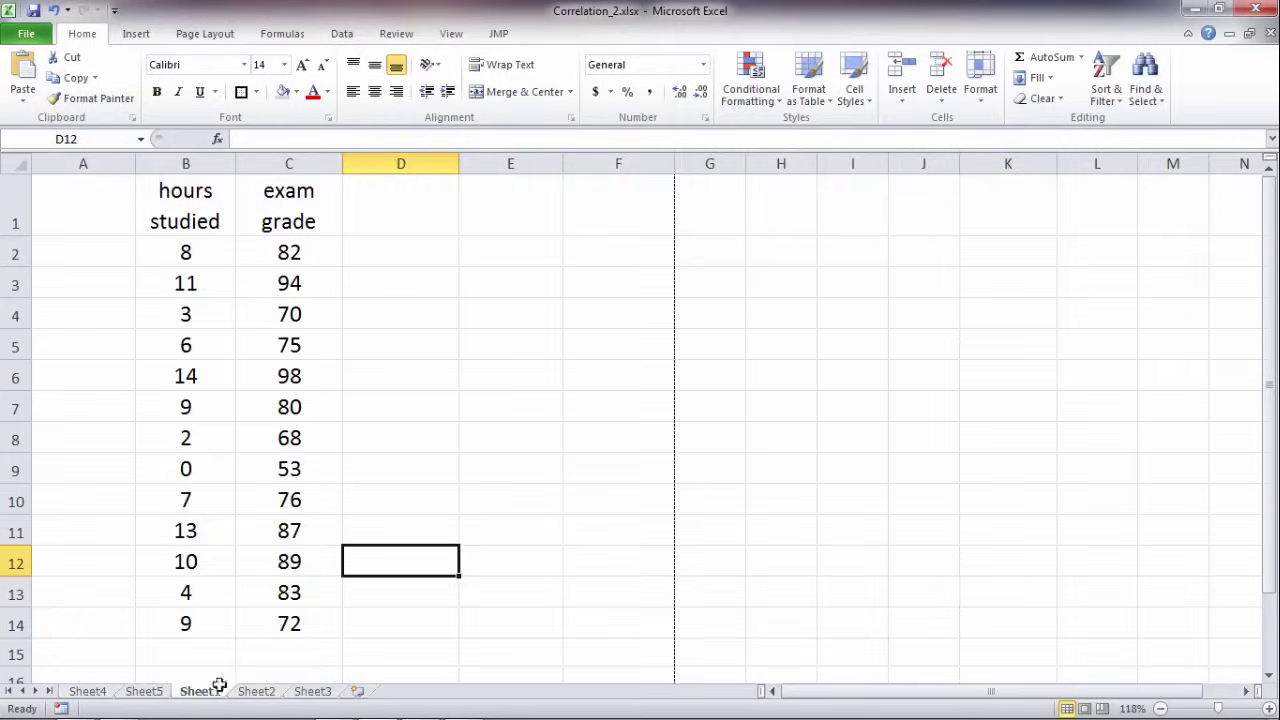
{"action": "left_click", "coordinate": [145, 691]}
{"action": "left_click", "coordinate": [586, 481]}
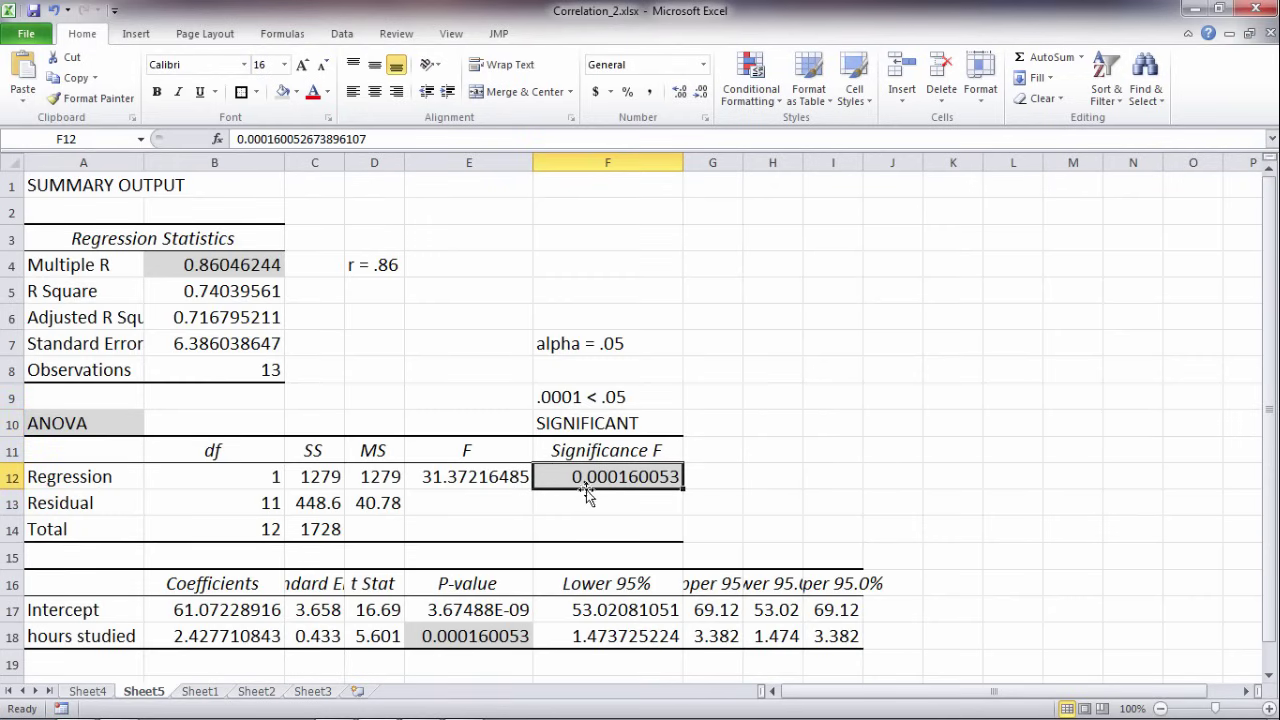
{"action": "left_click", "coordinate": [593, 493]}
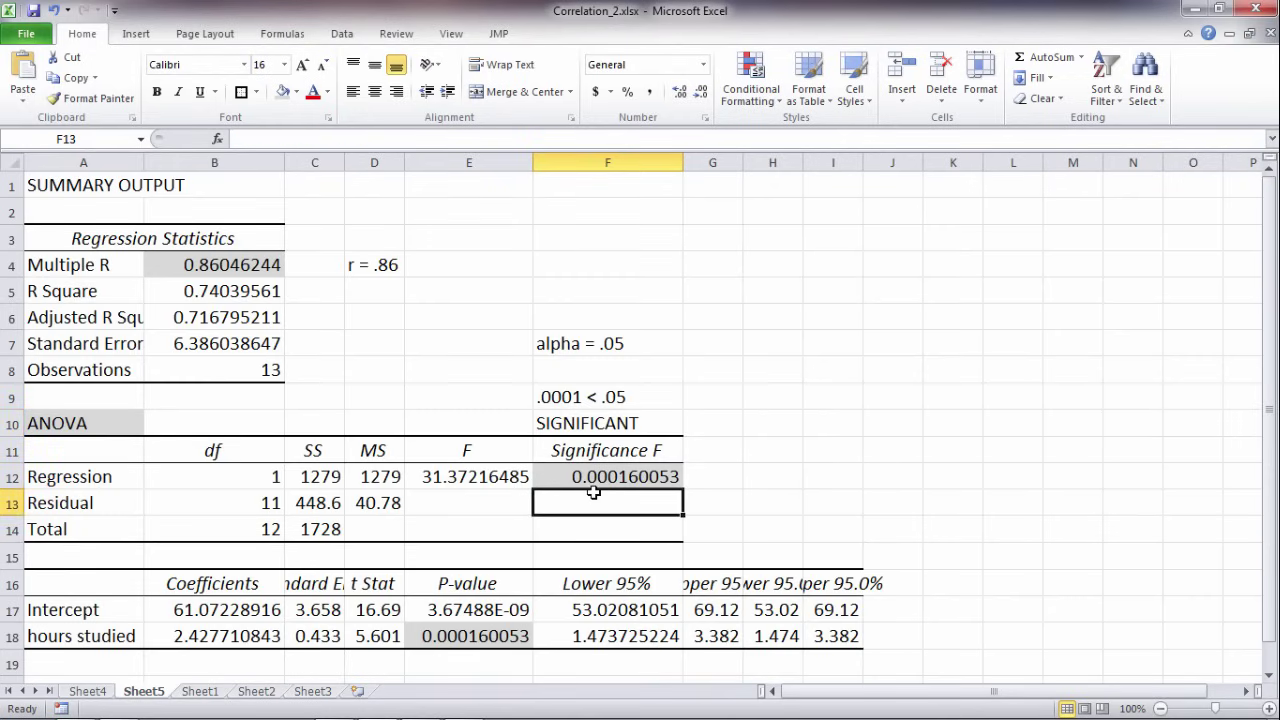
{"action": "type", "text": "< .001"}
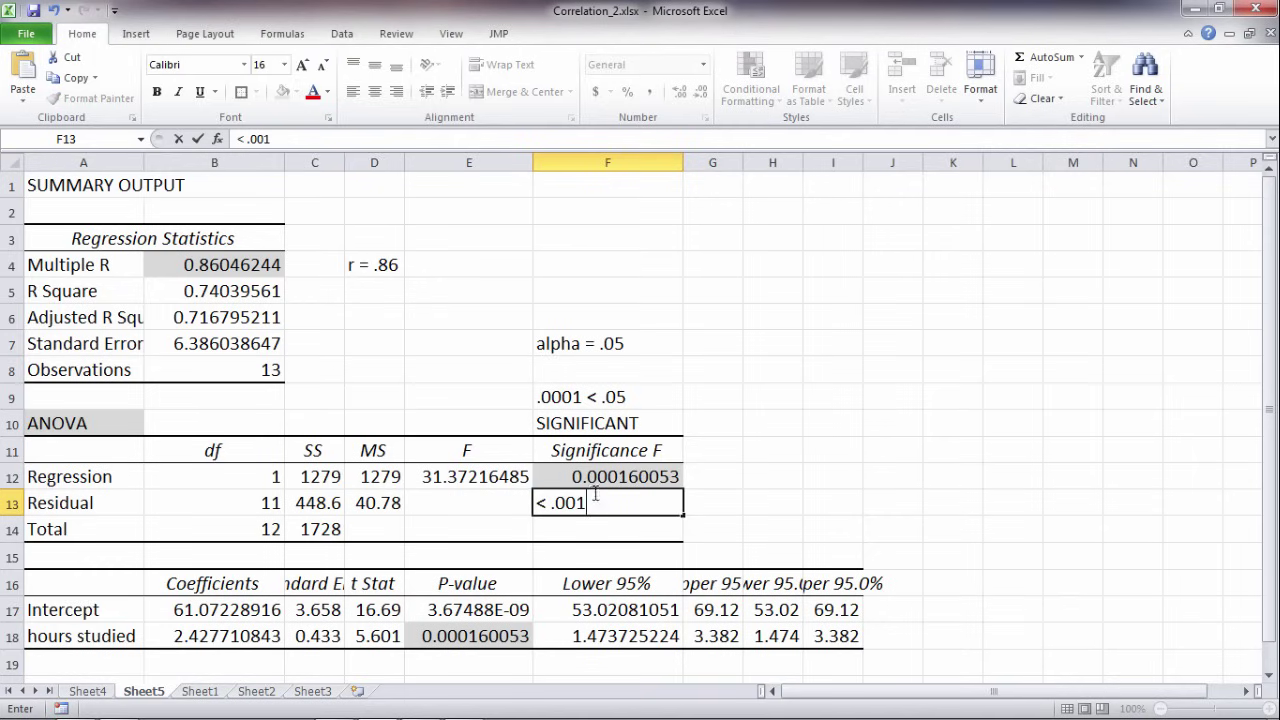
{"action": "left_click", "coordinate": [588, 477]}
{"action": "double_click", "coordinate": [588, 477]}
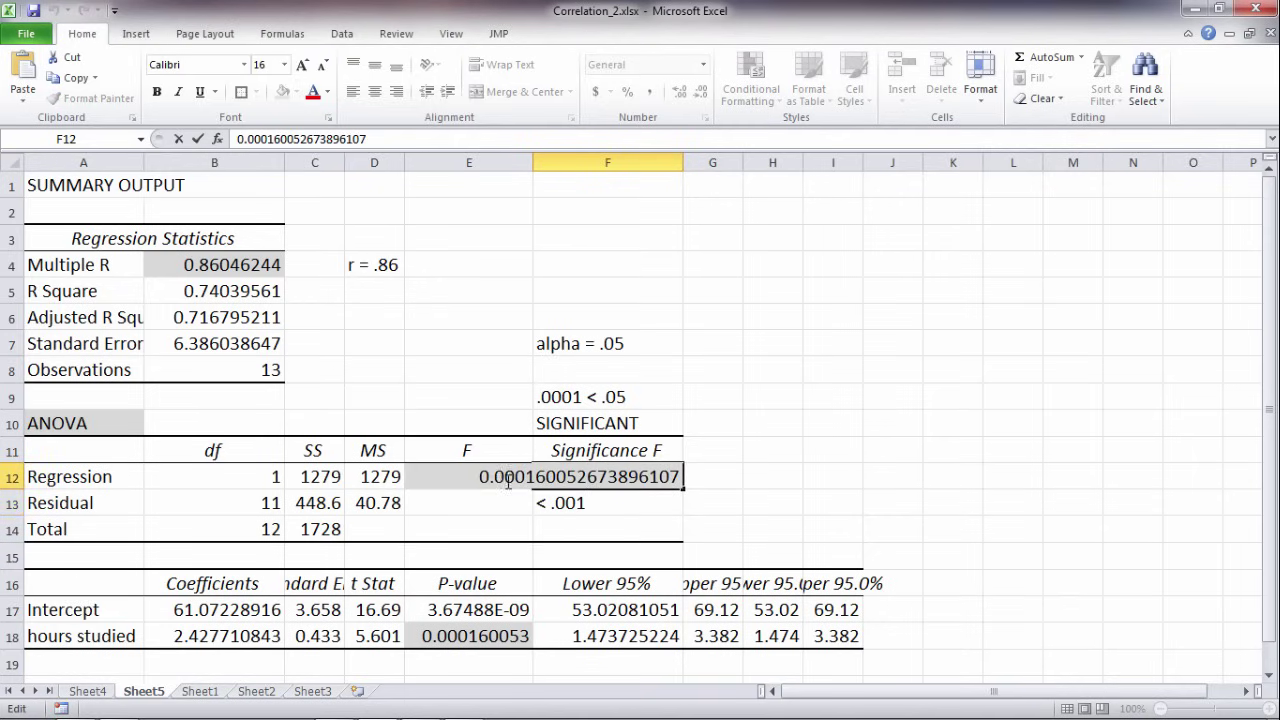
{"action": "left_click_drag", "start_coordinate": [494, 477], "coordinate": [536, 477]}
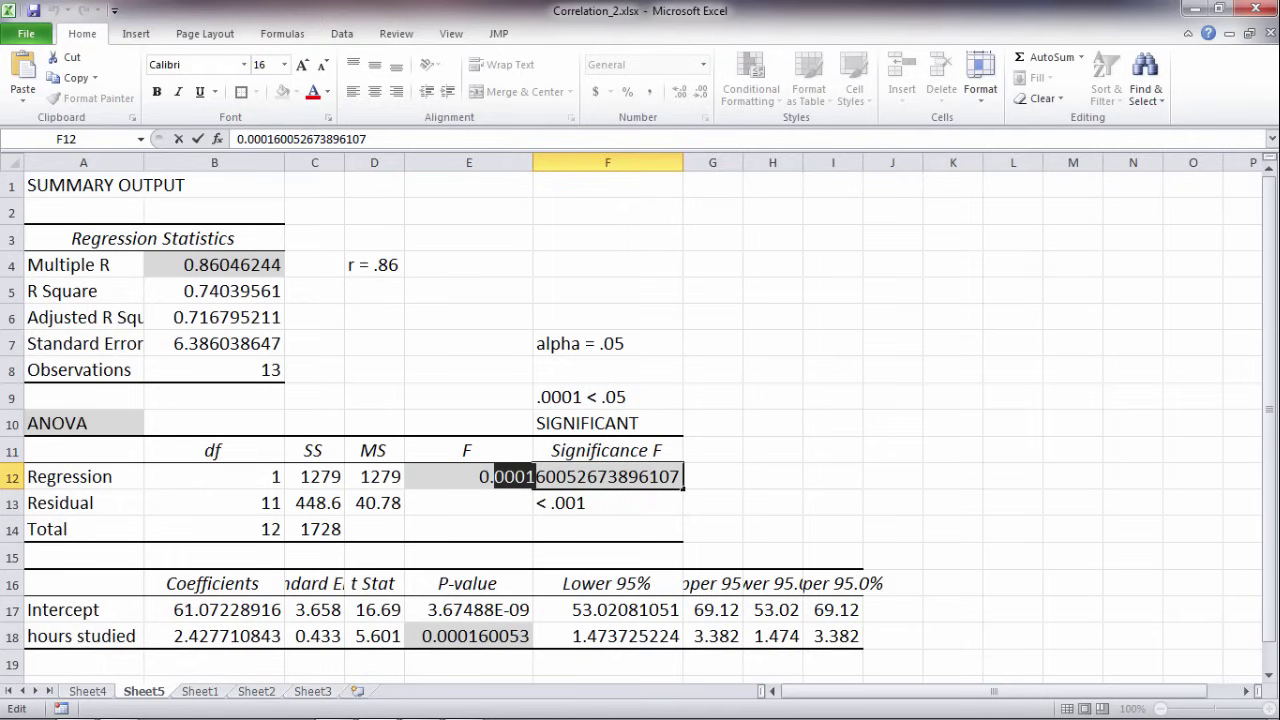
{"action": "left_click", "coordinate": [577, 527]}
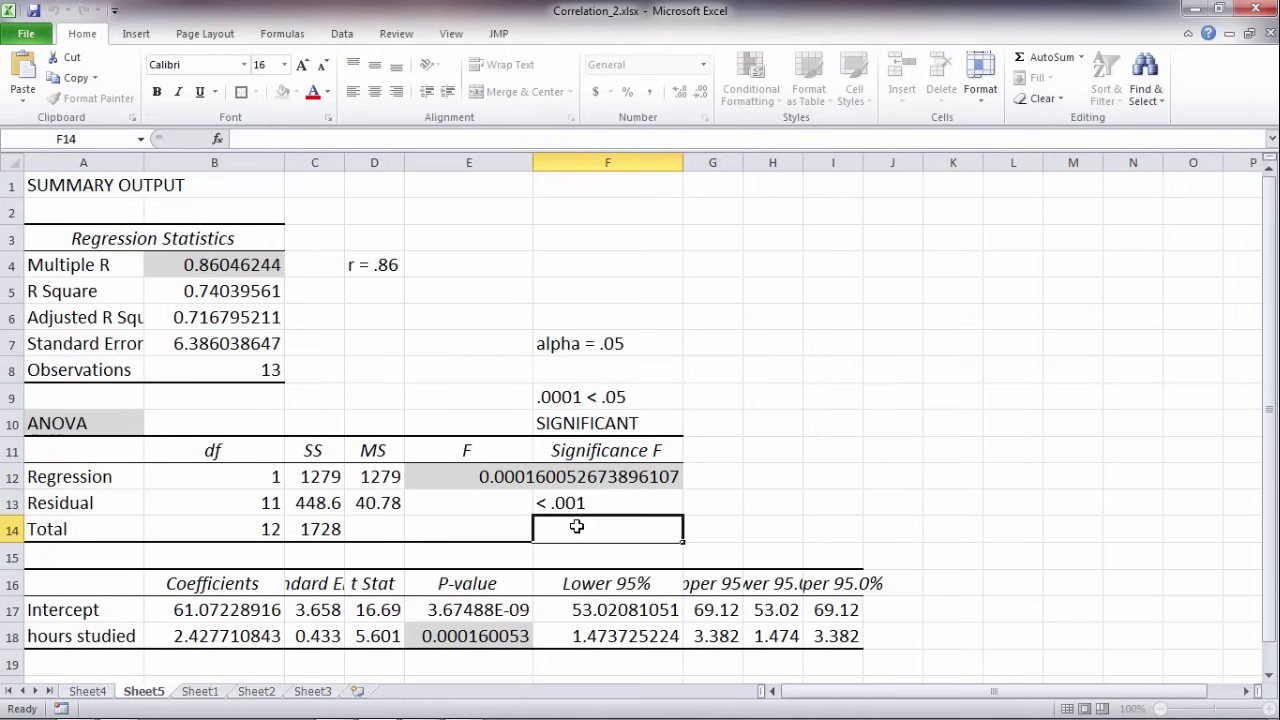
Enter 'p < .001' in G13 beside the '< .001' note
{"action": "left_click", "coordinate": [698, 505]}
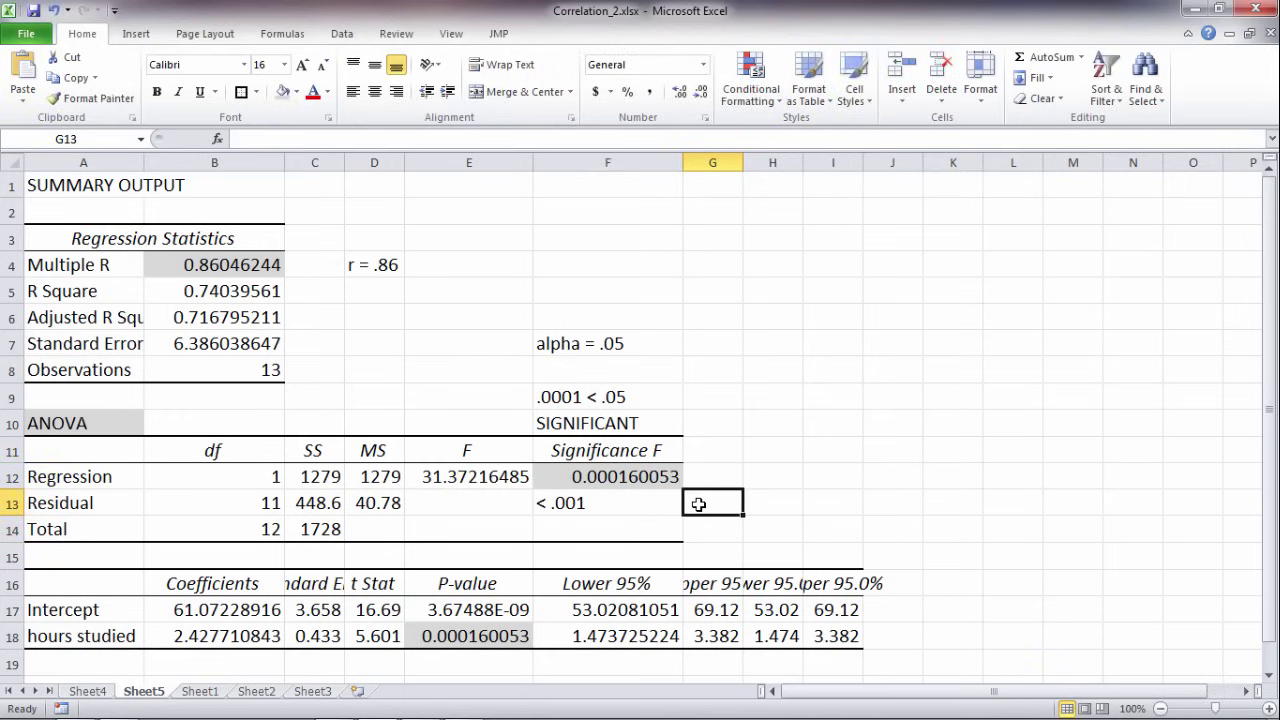
{"action": "type", "text": "p < ."}
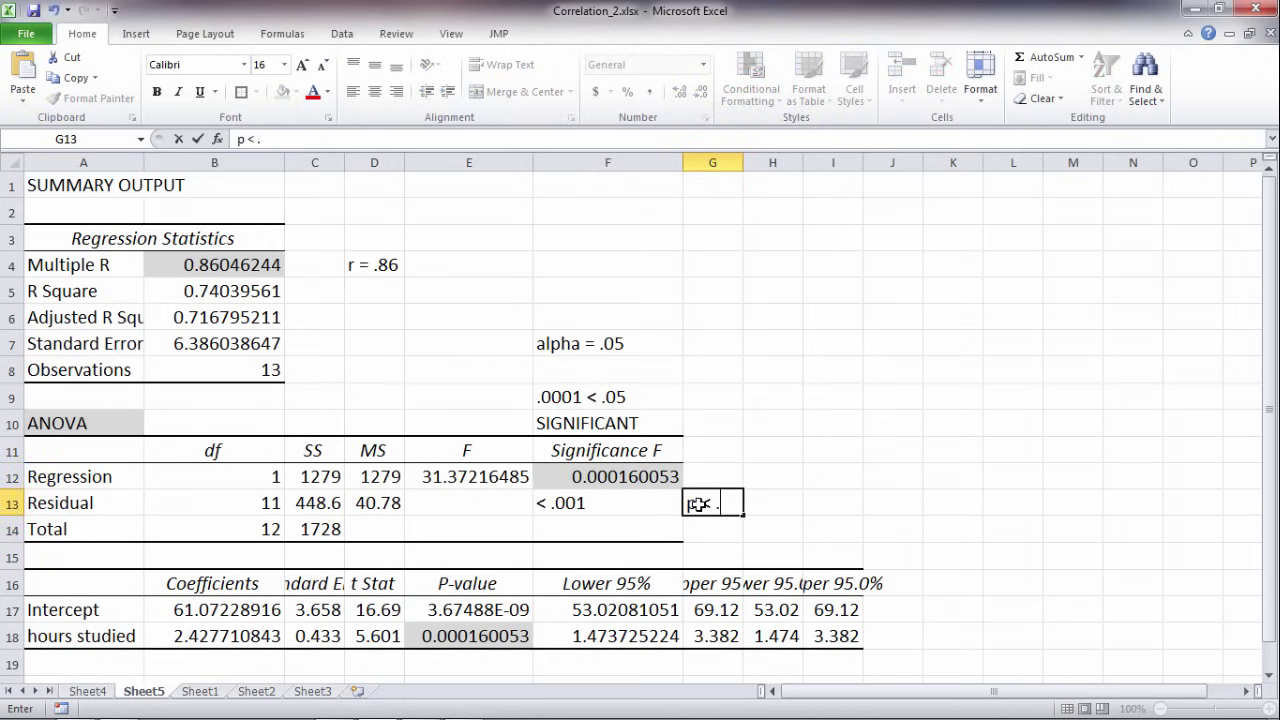
{"action": "type", "text": "001"}
{"action": "left_click", "coordinate": [754, 529]}
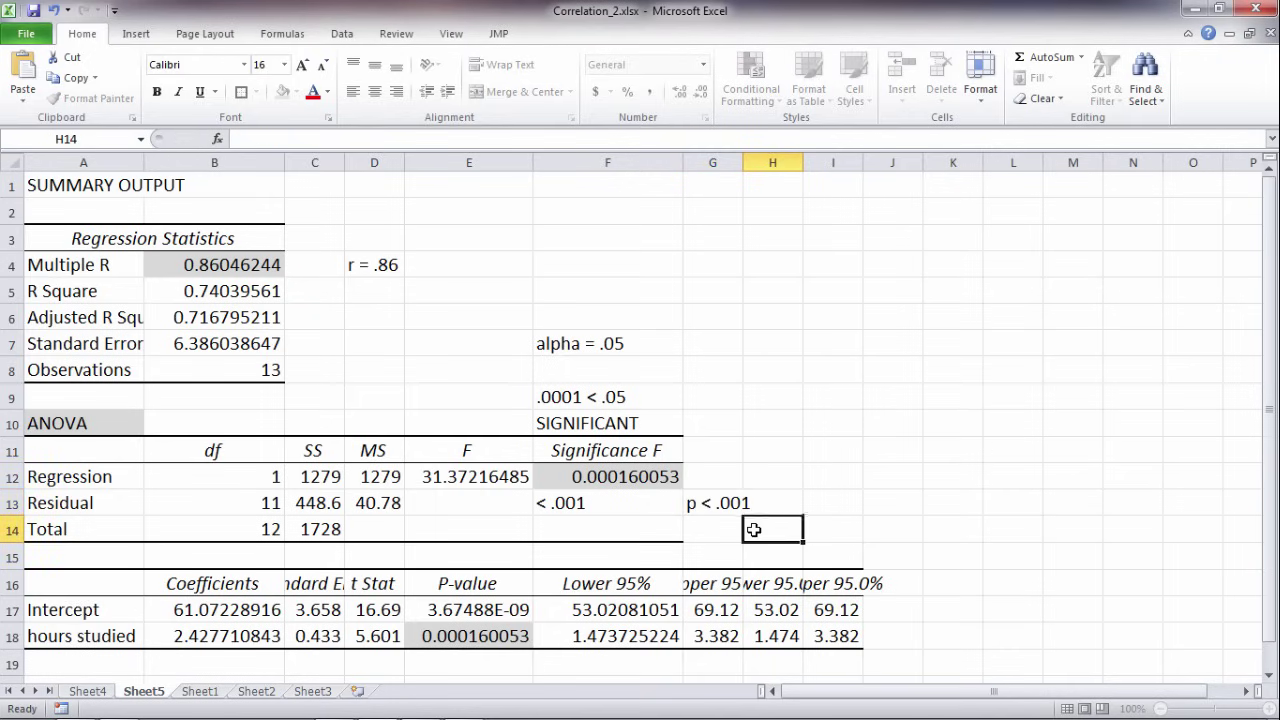
{"action": "left_click", "coordinate": [733, 506]}
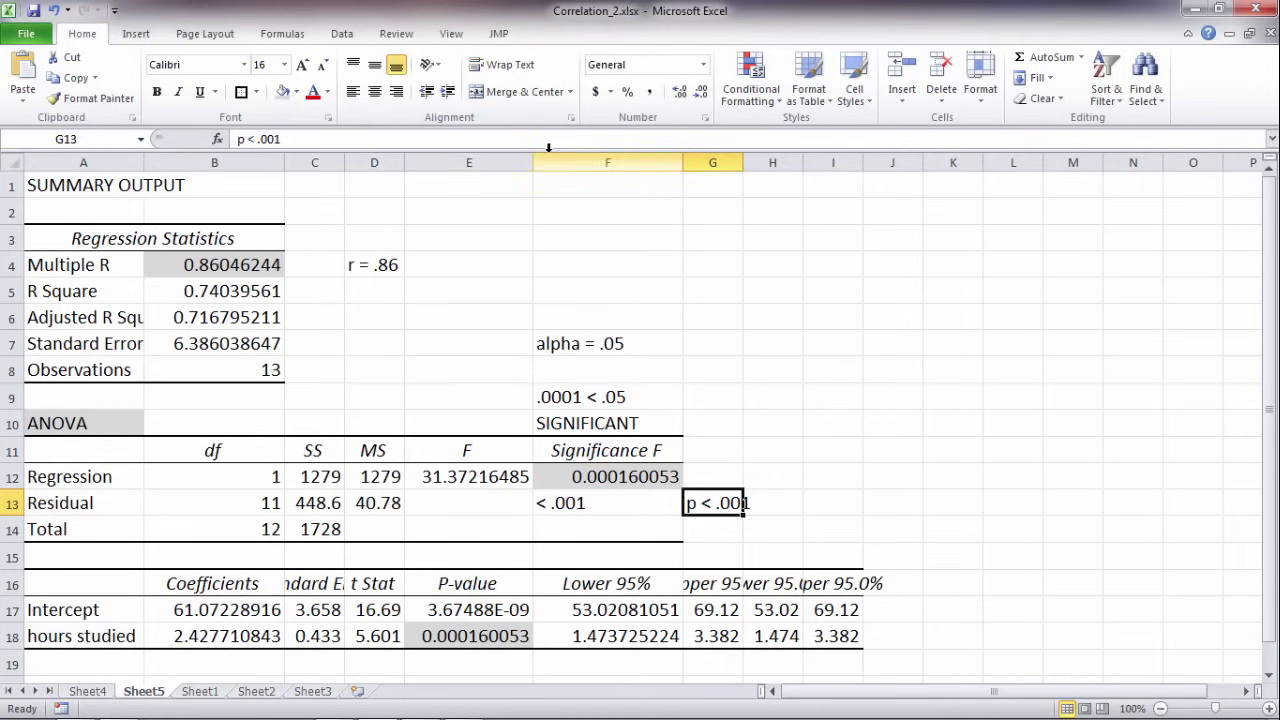
{"action": "left_click", "coordinate": [342, 33]}
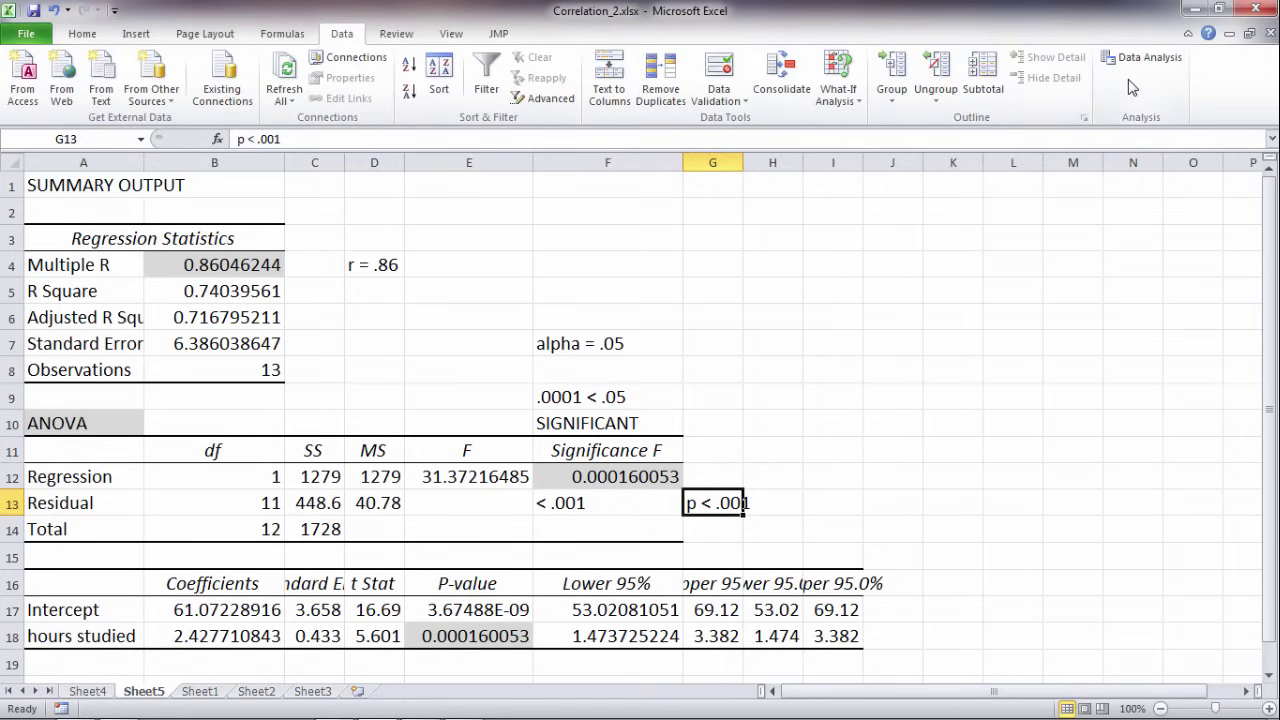